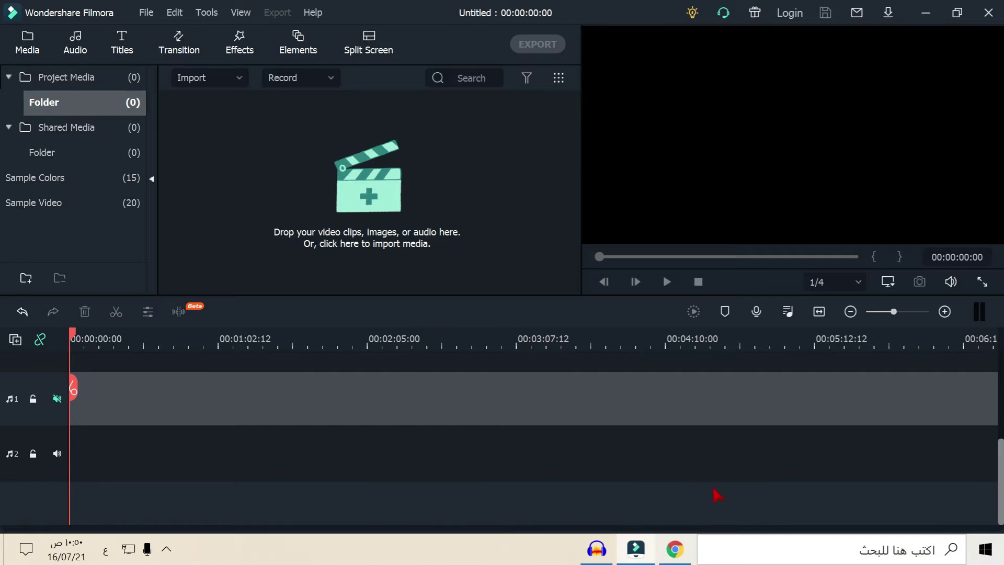
# Close the open Google Chrome window.
pyautogui.click(641, 536)
pyautogui.rightClick(674, 548)
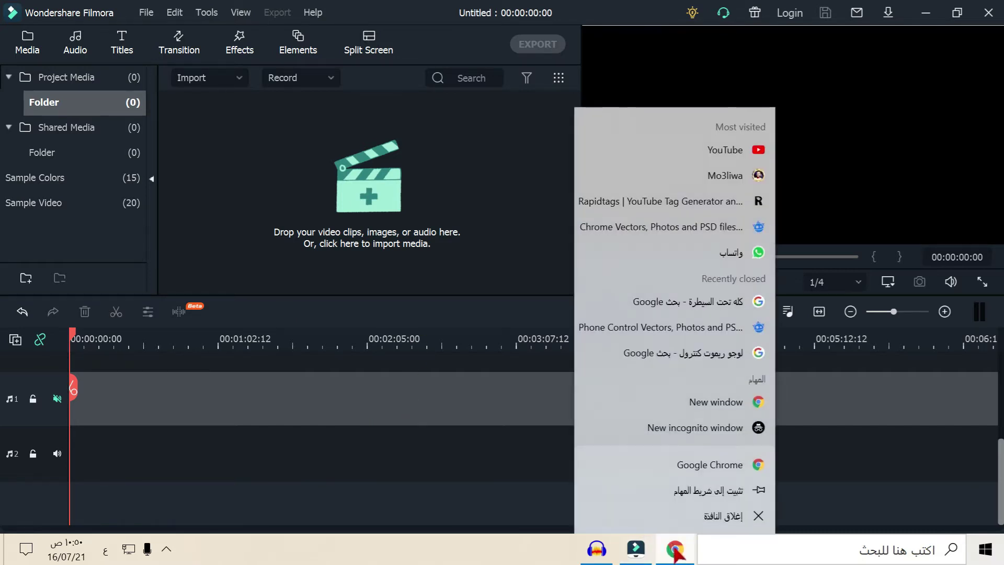
pyautogui.click(670, 516)
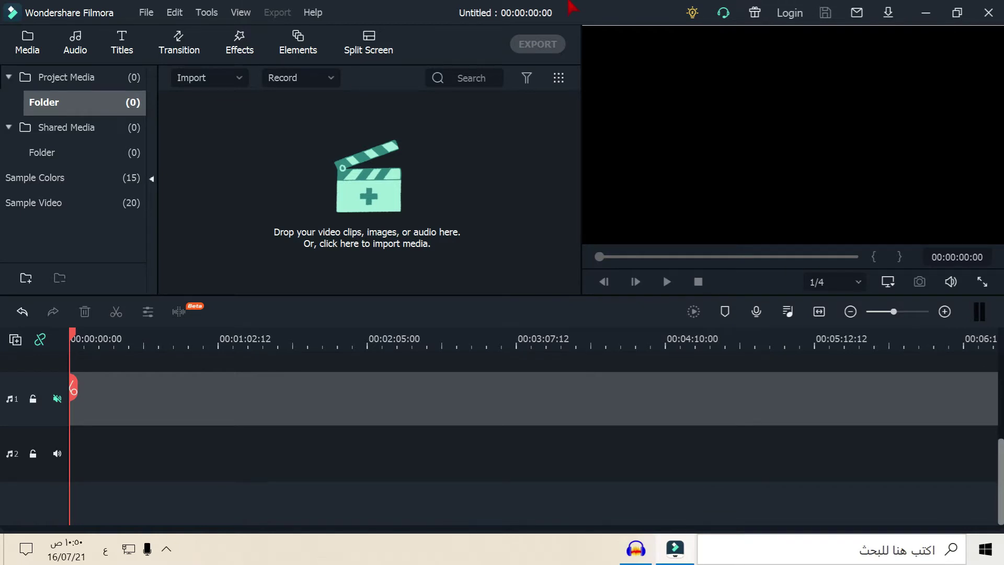
# Import the airdroid folder from the desktop into the project media.
pyautogui.click(203, 84)
pyautogui.click(233, 122)
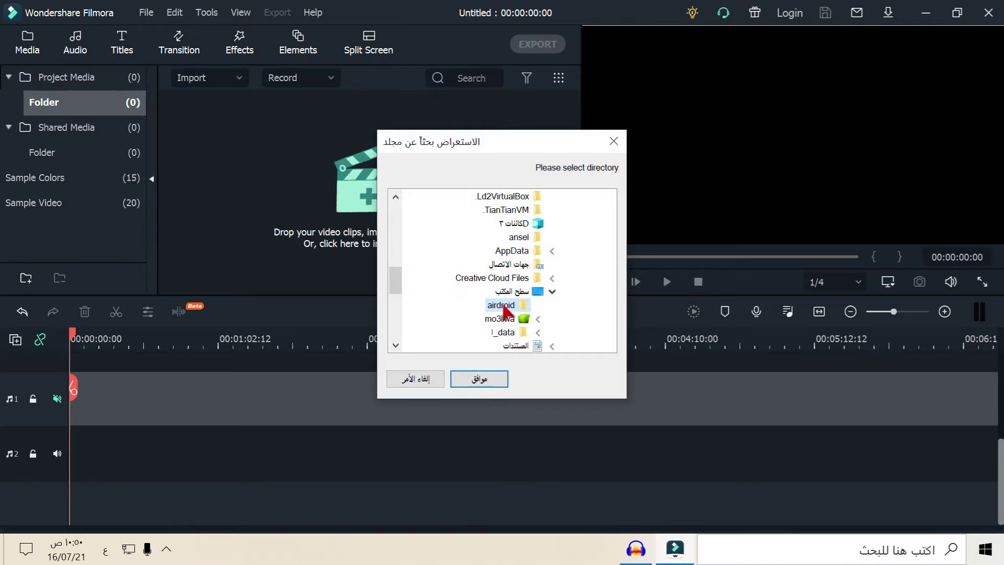
pyautogui.click(477, 378)
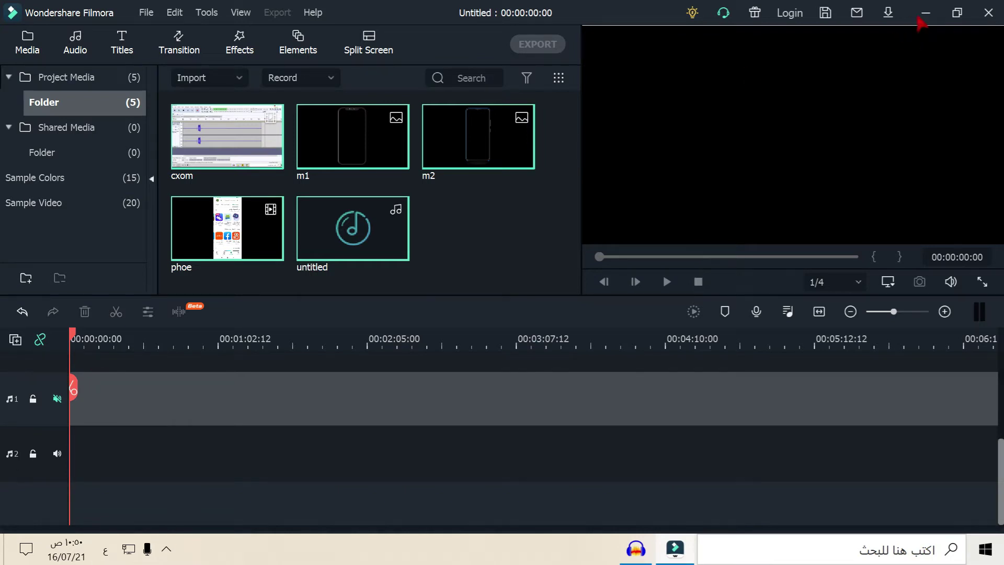
# Bring the "15 15.mp4" video in from the desktop and place it at the start of video track 1.
pyautogui.click(925, 12)
pyautogui.moveTo(712, 180); pyautogui.dragTo(157, 505)
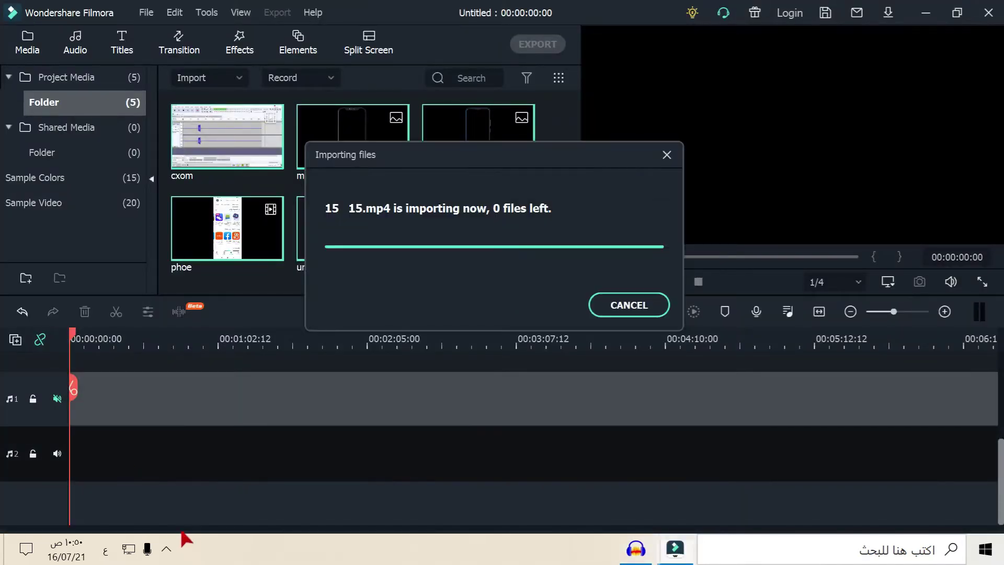
pyautogui.click(165, 555)
pyautogui.click(166, 551)
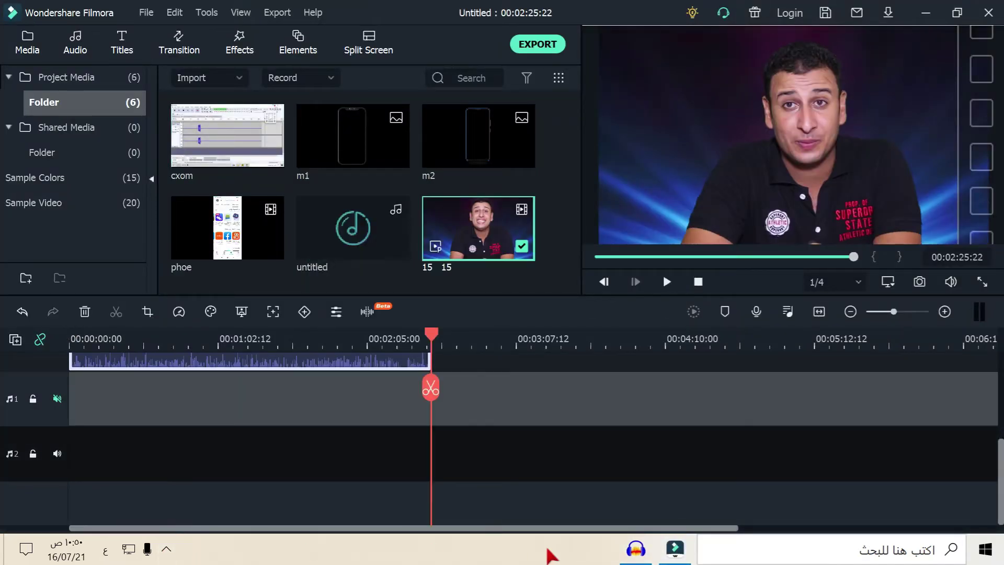
pyautogui.click(633, 549)
pyautogui.click(629, 548)
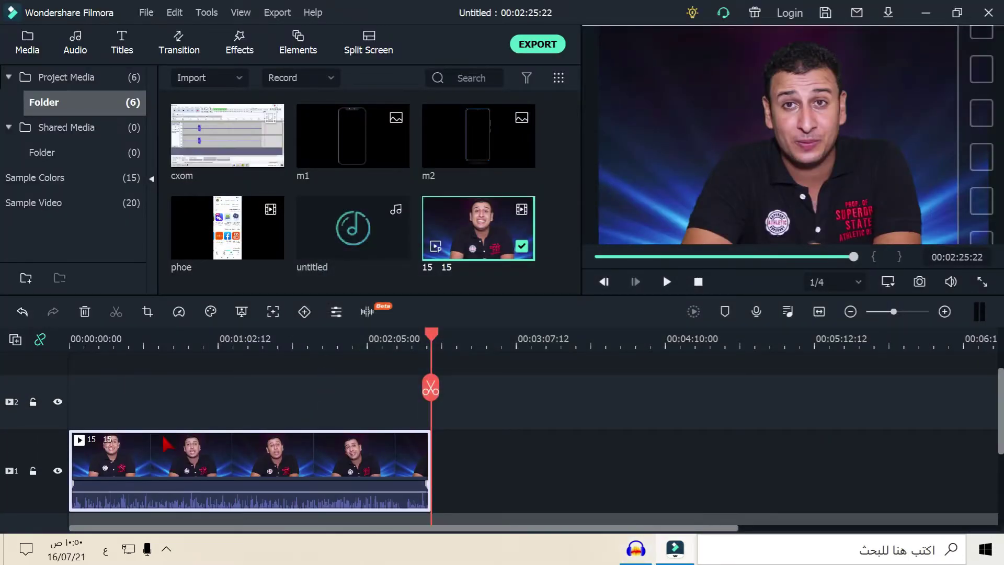
# Try the "untitled" audio on audio track 1 at the timeline start and remove it again.
pyautogui.scroll(-1, 167, 443)
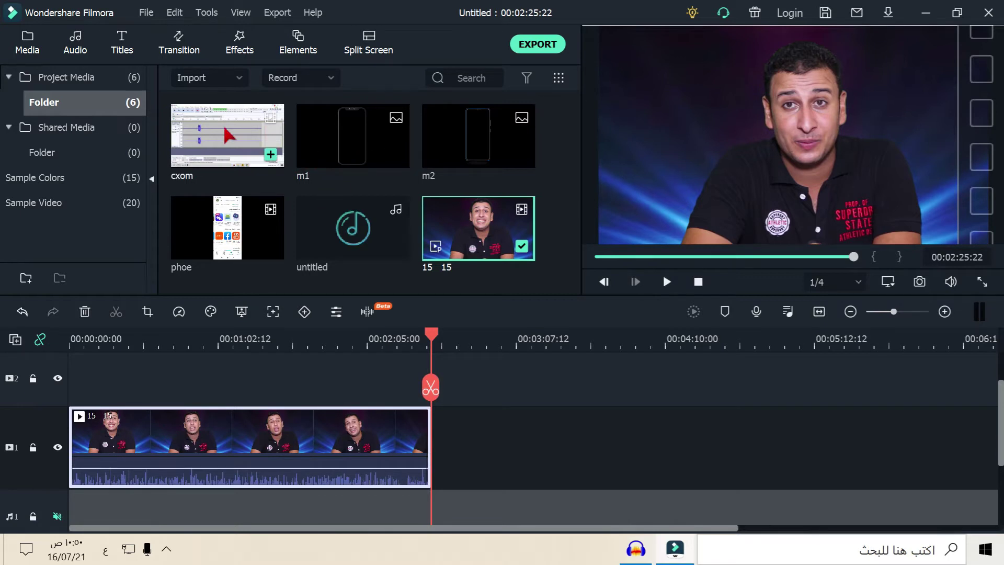
pyautogui.moveTo(353, 230); pyautogui.dragTo(76, 494)
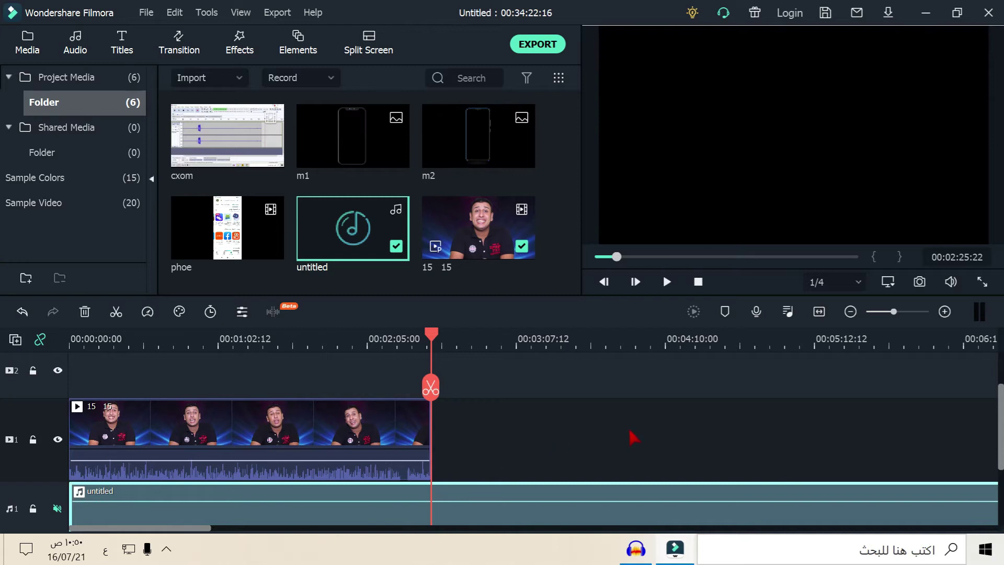
pyautogui.scroll(-2, 330, 372)
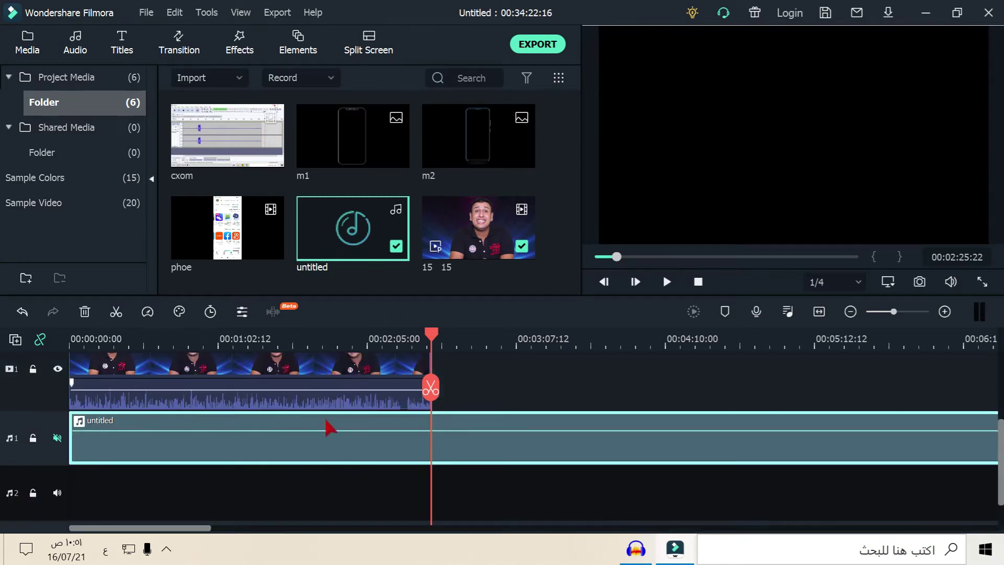
pyautogui.moveTo(503, 430); pyautogui.dragTo(503, 431)
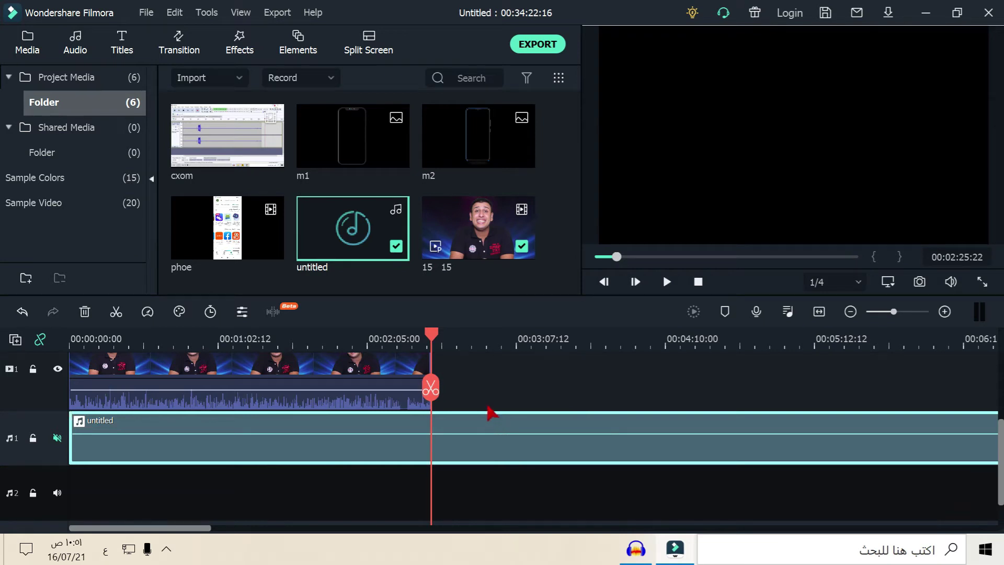
pyautogui.press('Delete')
pyautogui.scroll(3, 470, 389)
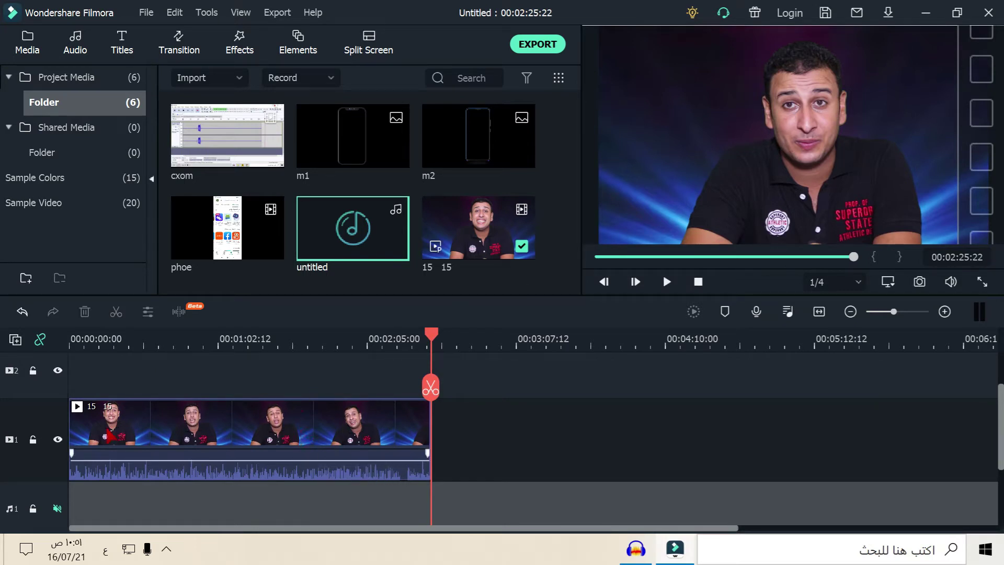
# Detach the audio from the "15 15" video clip on video track 1.
pyautogui.moveTo(442, 358); pyautogui.dragTo(234, 357)
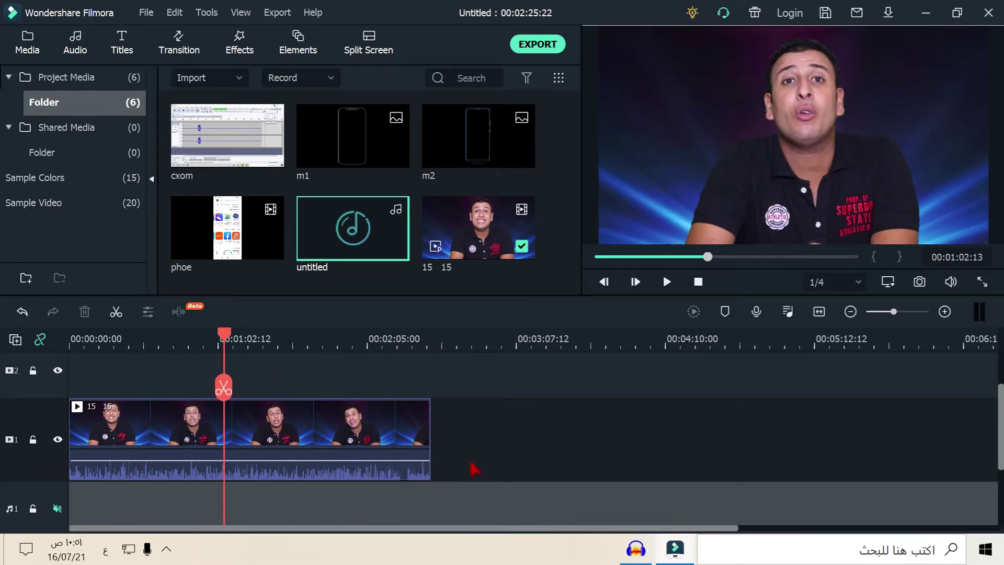
pyautogui.rightClick(318, 431)
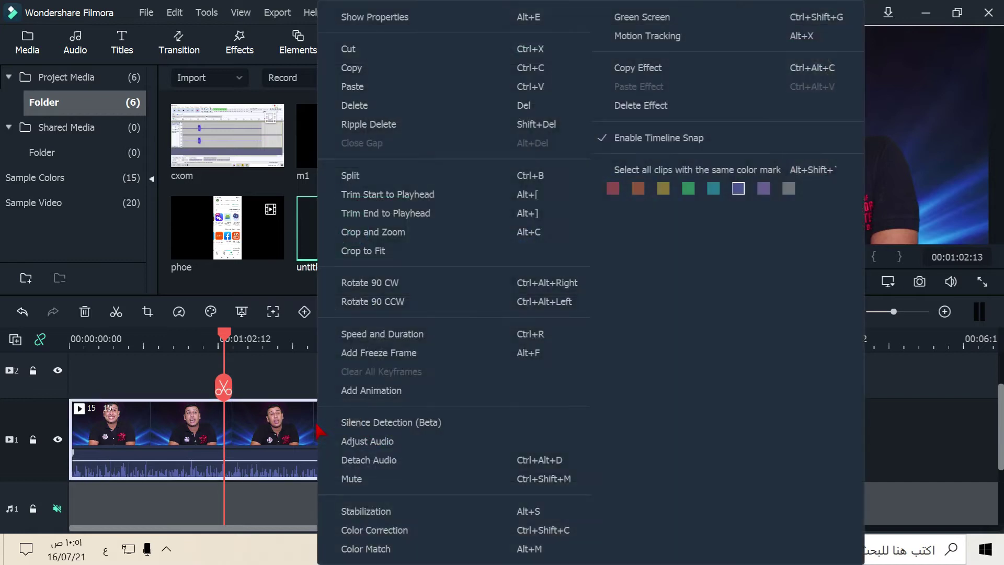
pyautogui.click(446, 462)
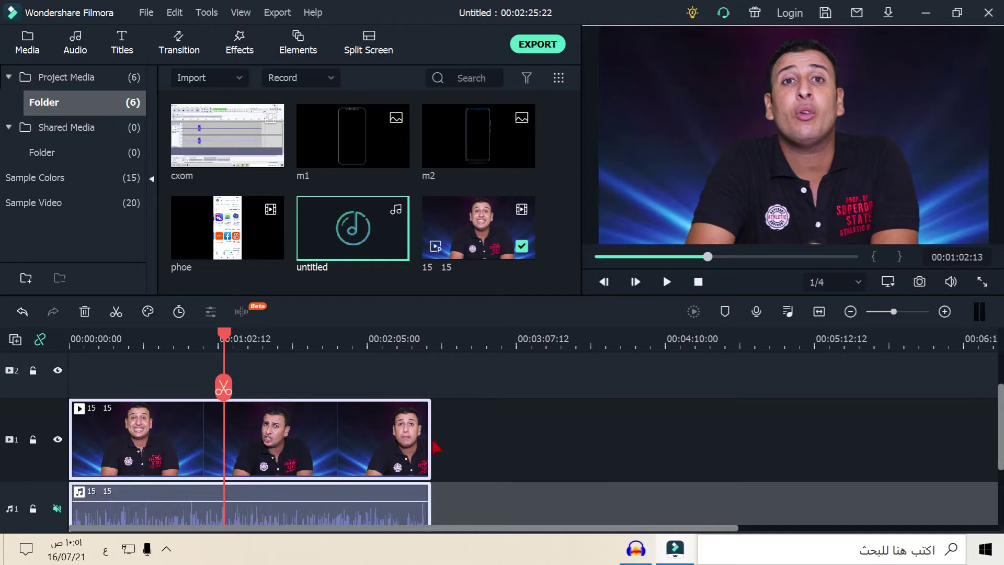
pyautogui.scroll(-1, 366, 471)
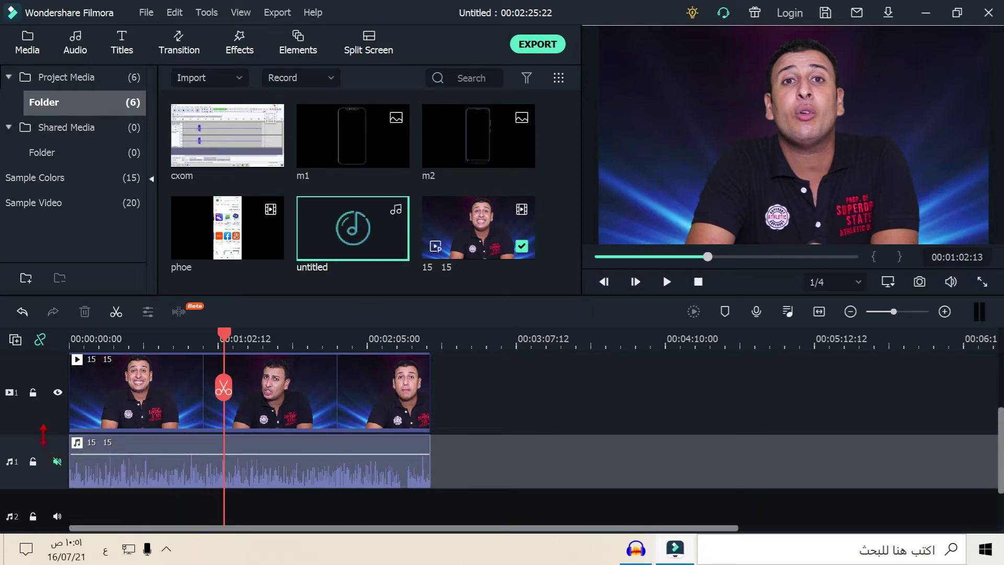
# Raise the detached audio clip's volume and shift the clip to start about 11 seconds into the timeline.
pyautogui.click(97, 471)
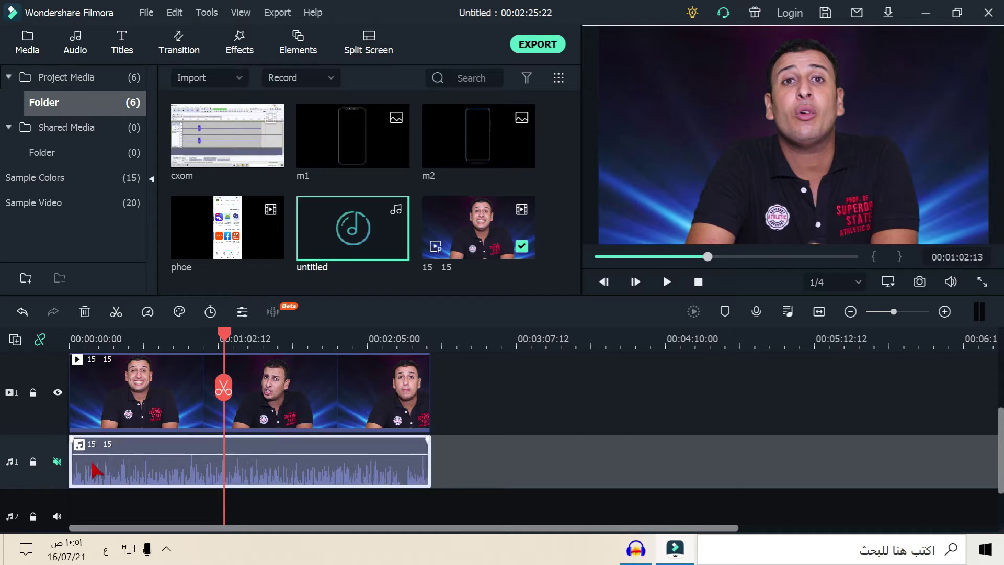
pyautogui.moveTo(224, 469); pyautogui.dragTo(783, 418)
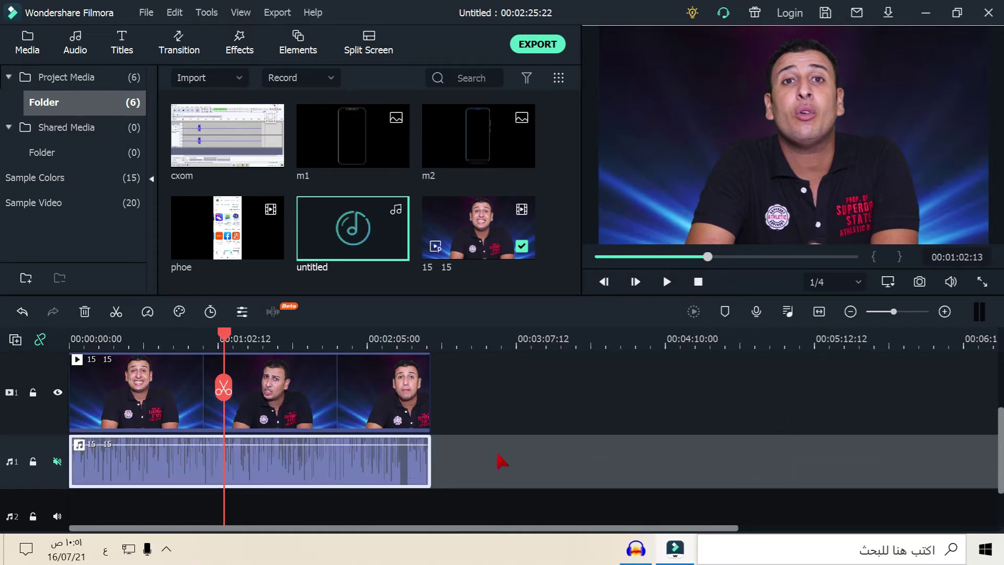
pyautogui.moveTo(338, 479); pyautogui.dragTo(365, 480)
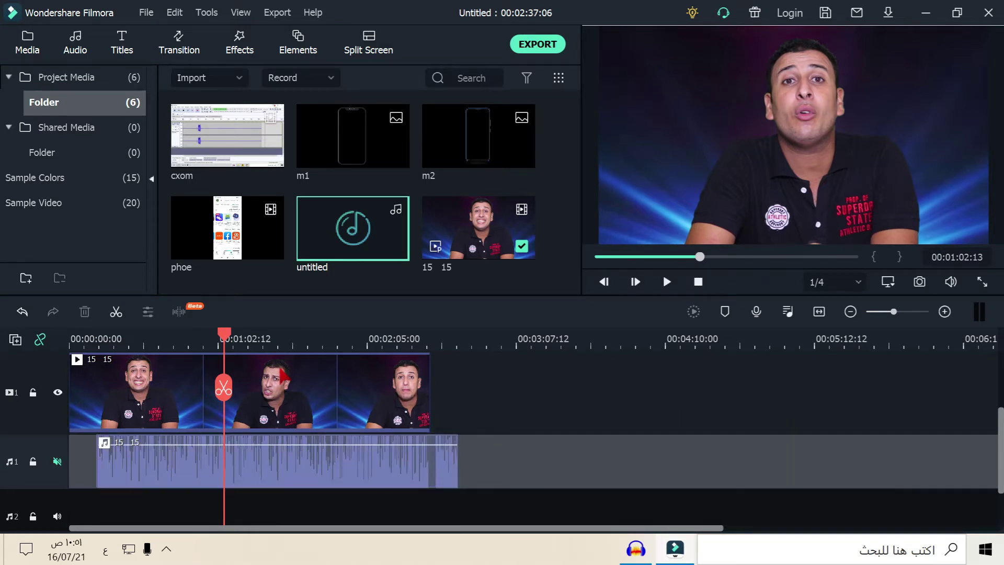
# Play the timeline from the beginning to check the offset audio, stopping at 00:00:21:07.
pyautogui.moveTo(219, 330); pyautogui.dragTo(6, 360)
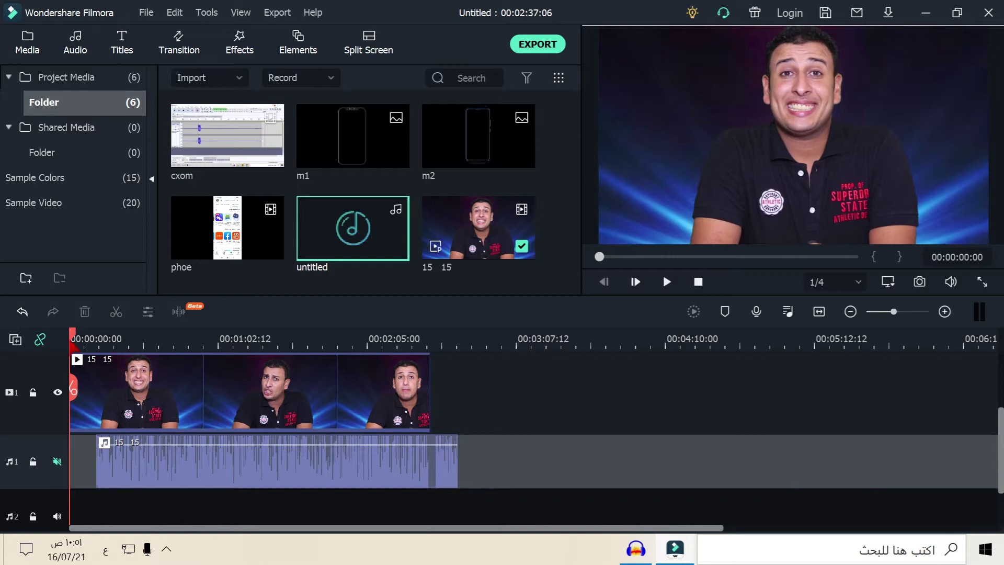
pyautogui.press('space')
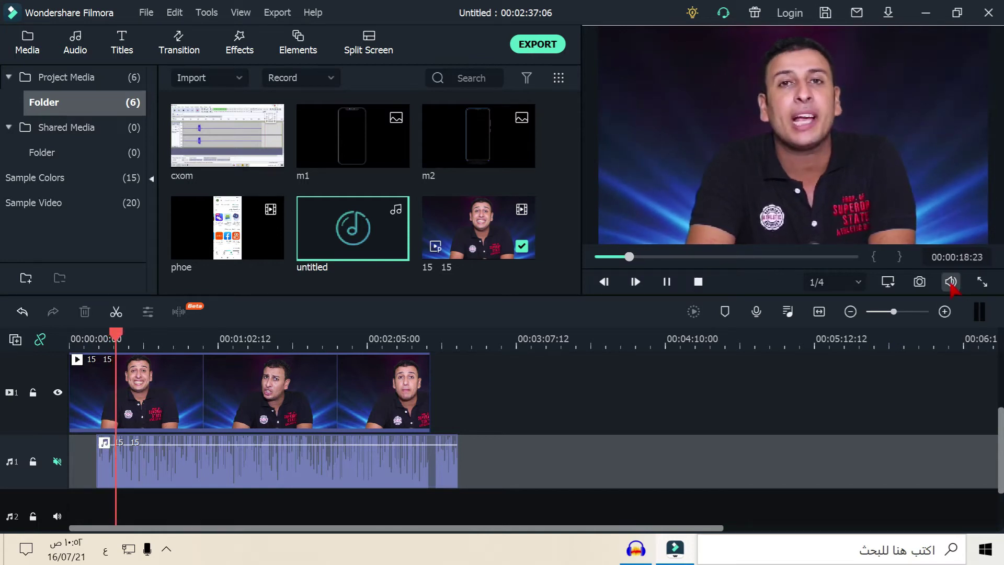
pyautogui.press('space')
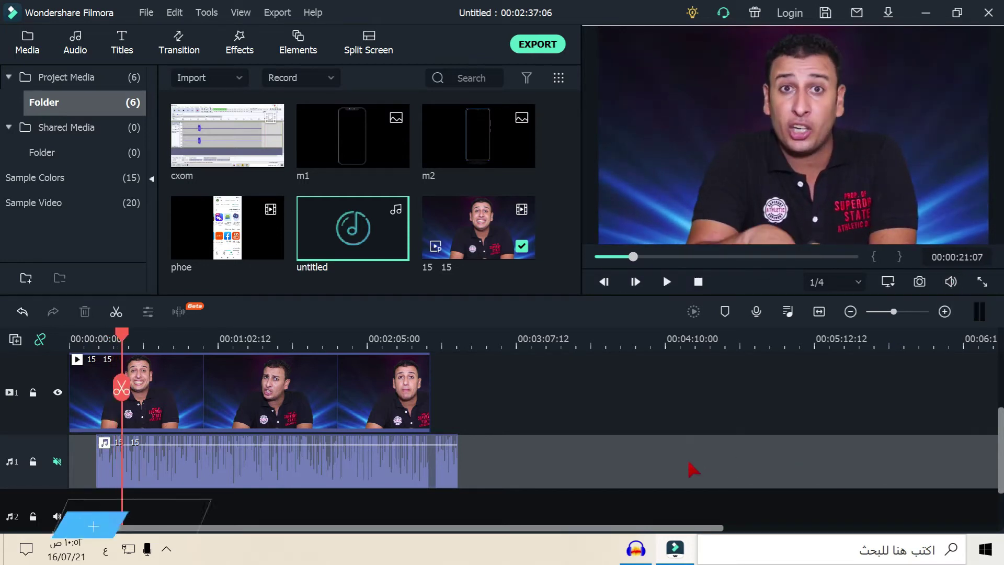
# Lock video track 1, and hide and show its picture.
pyautogui.click(33, 393)
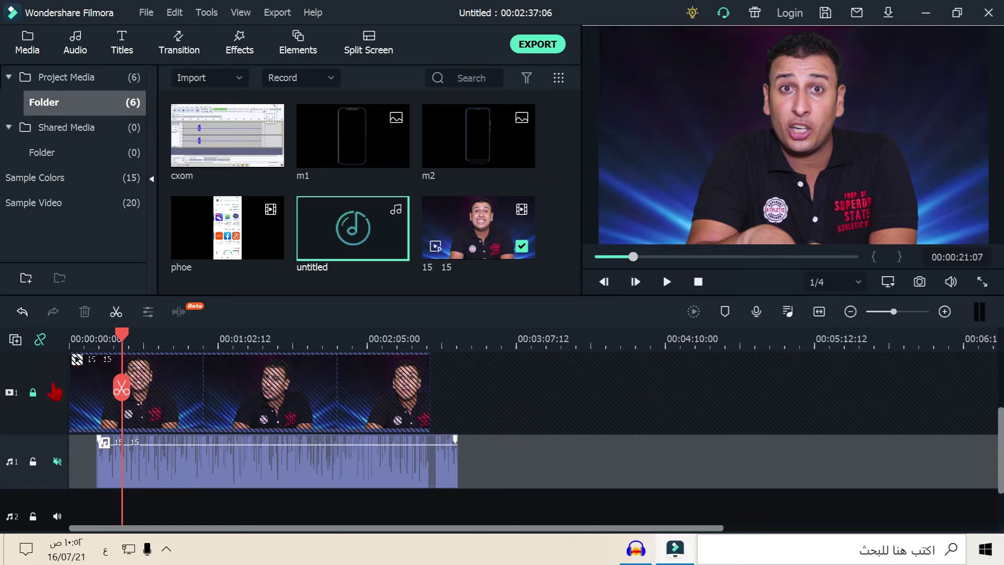
pyautogui.click(57, 392)
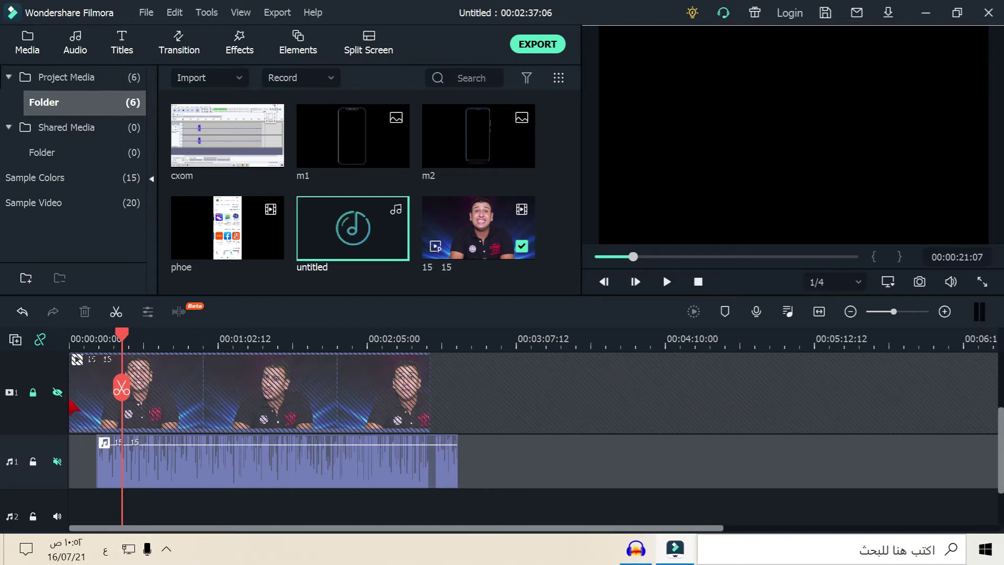
pyautogui.click(57, 392)
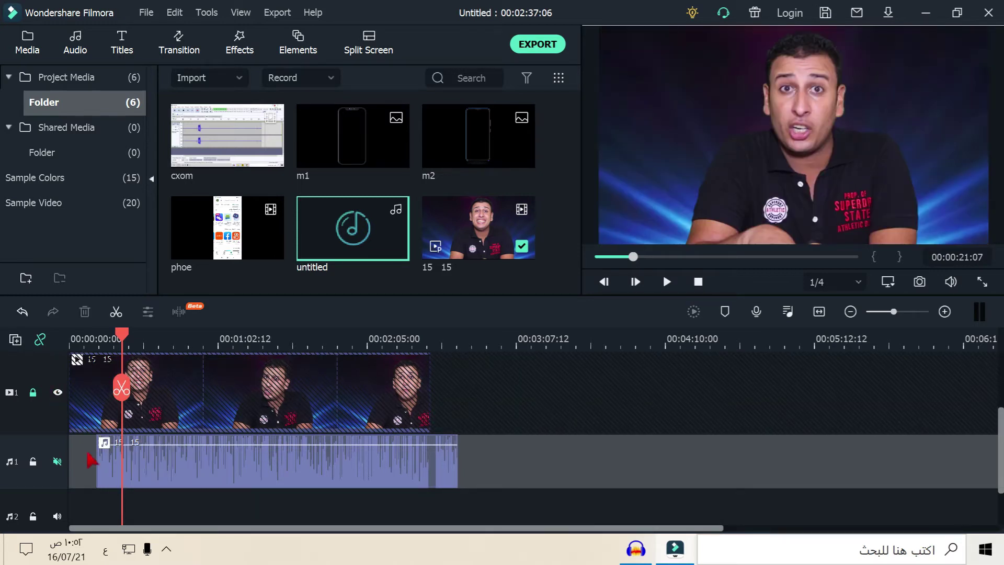
# Lock audio track 1 and toggle its mute, leaving the track unmuted.
pyautogui.click(34, 463)
pyautogui.click(57, 461)
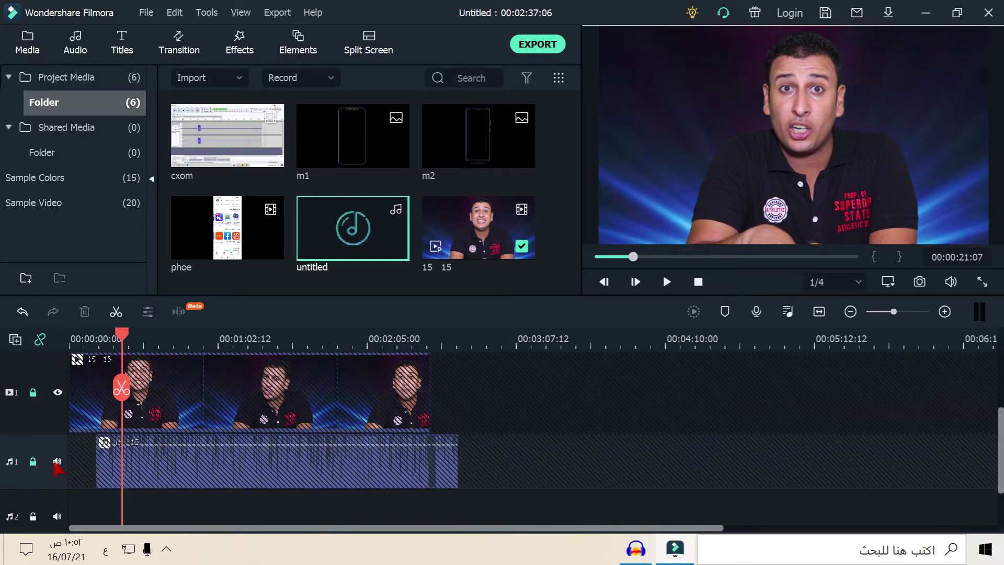
pyautogui.click(57, 462)
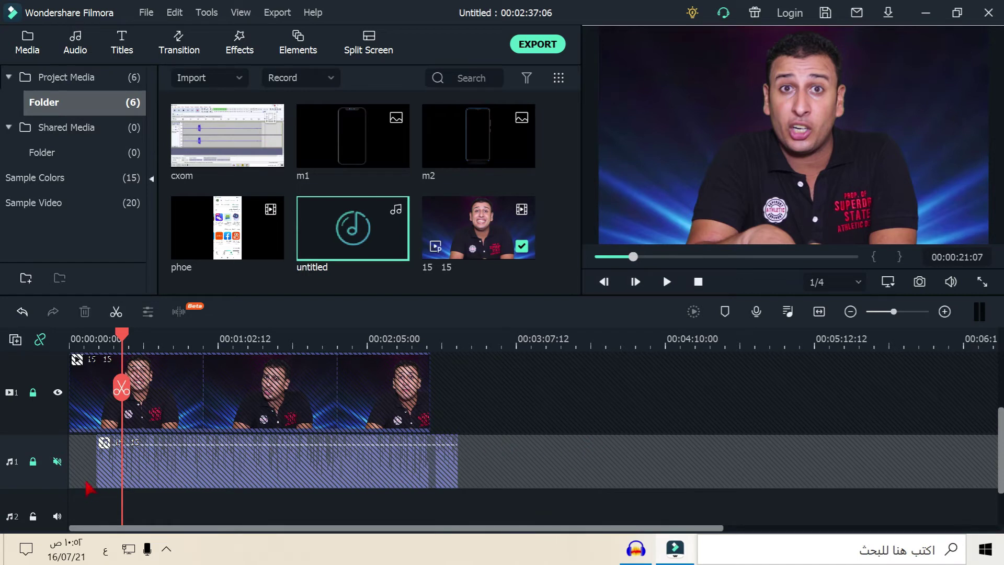
pyautogui.click(57, 462)
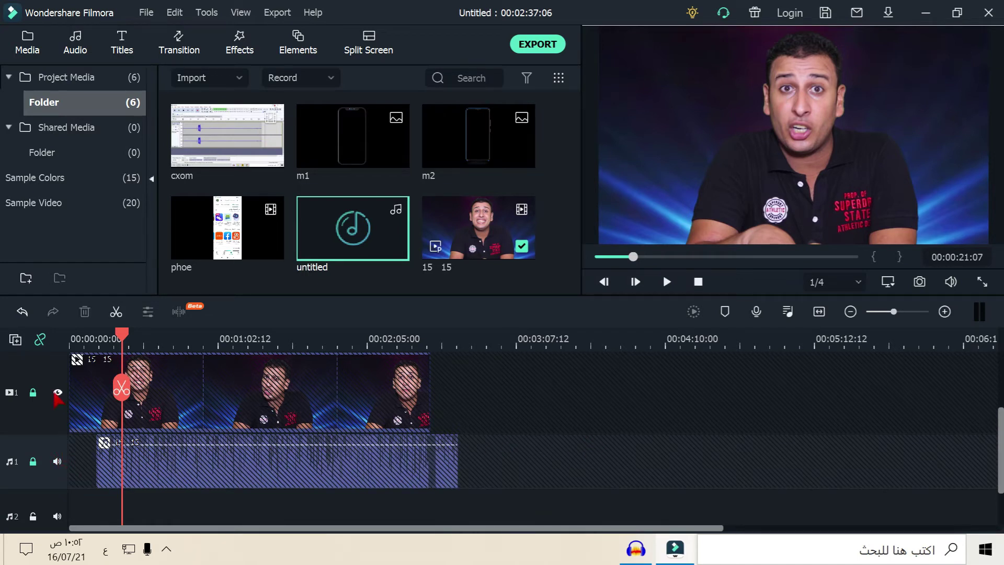
# Unlock both tracks and move the detached audio clip back to the timeline start, aligned with the video clip.
pyautogui.click(32, 392)
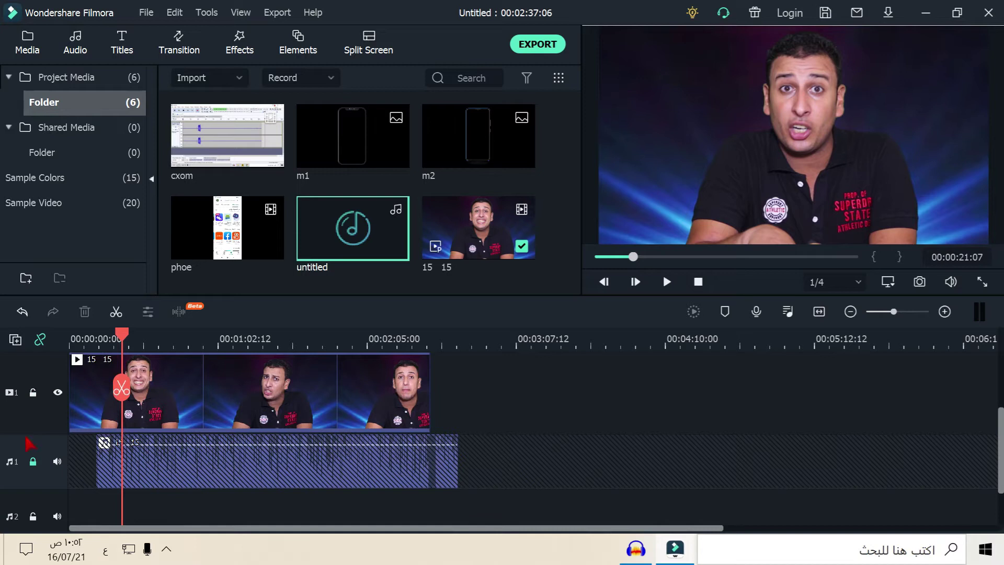
pyautogui.click(33, 461)
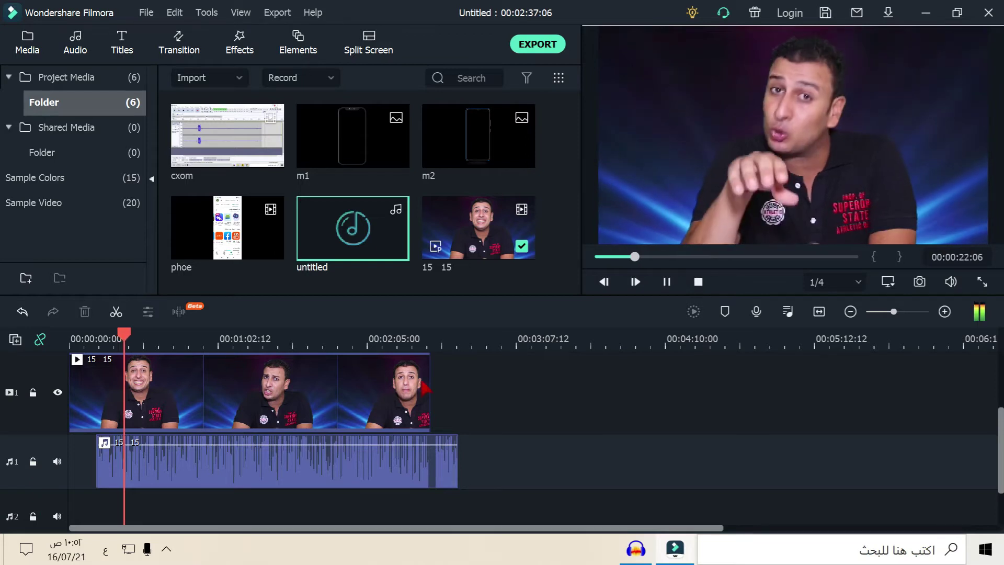
pyautogui.moveTo(198, 449); pyautogui.dragTo(171, 476)
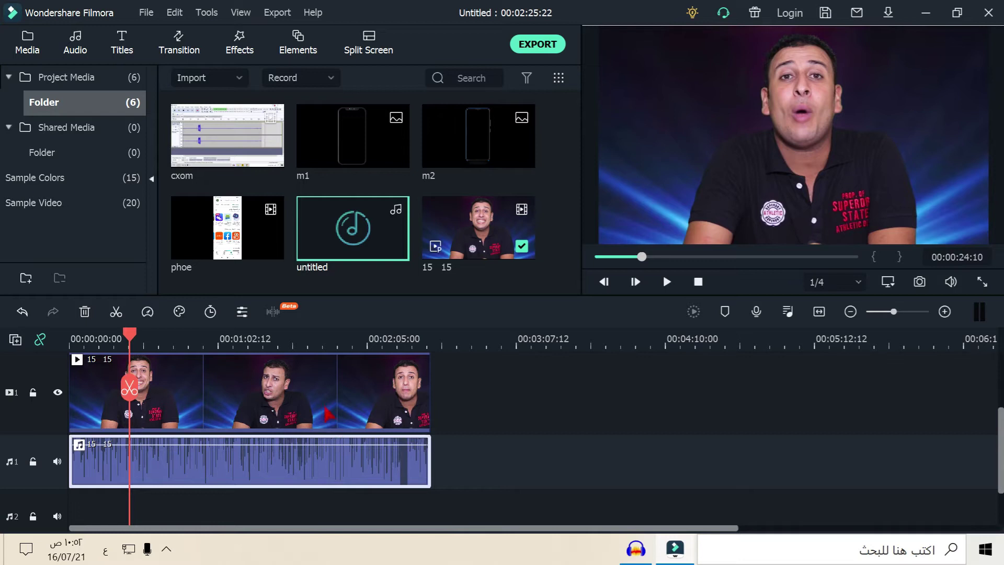
pyautogui.moveTo(506, 407); pyautogui.dragTo(220, 492)
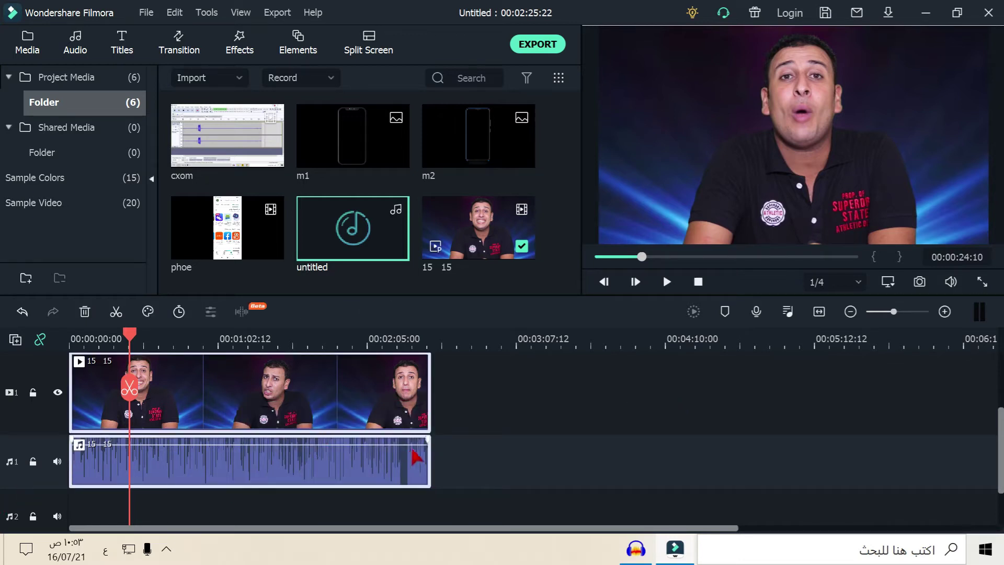
pyautogui.scroll(2, 364, 382)
pyautogui.click(672, 424)
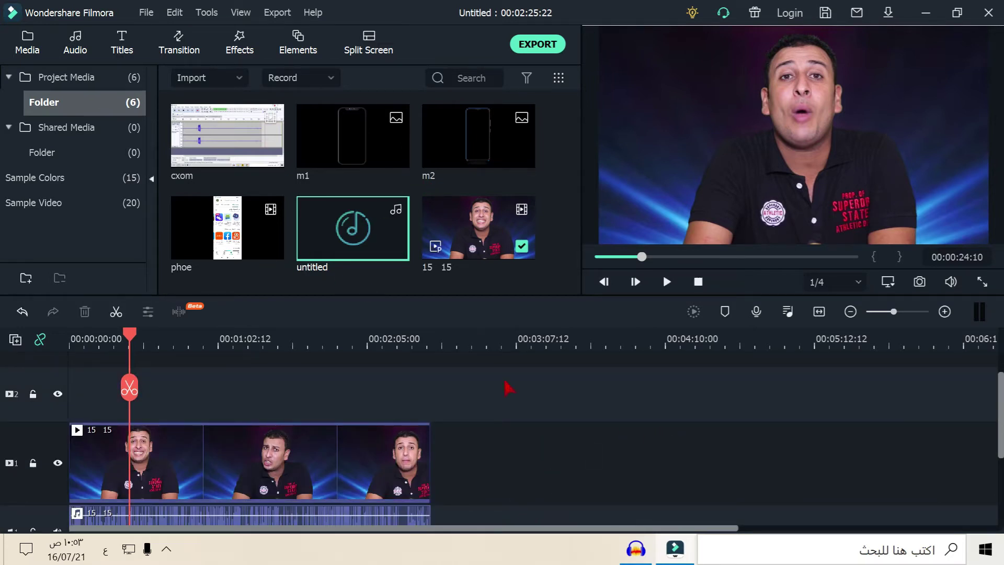
# Place the "phoe" video on video track 2 above the main clip, starting about 11 seconds in.
pyautogui.scroll(1, 366, 398)
pyautogui.moveTo(226, 251); pyautogui.dragTo(103, 413)
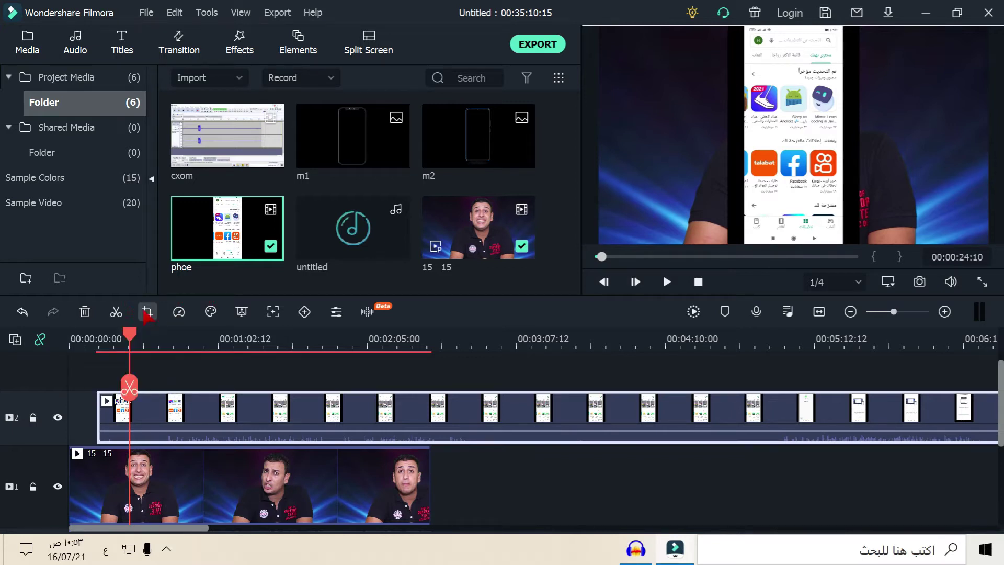
# Try Crop to Fit on the "phoe" clip and undo it.
pyautogui.rightClick(502, 417)
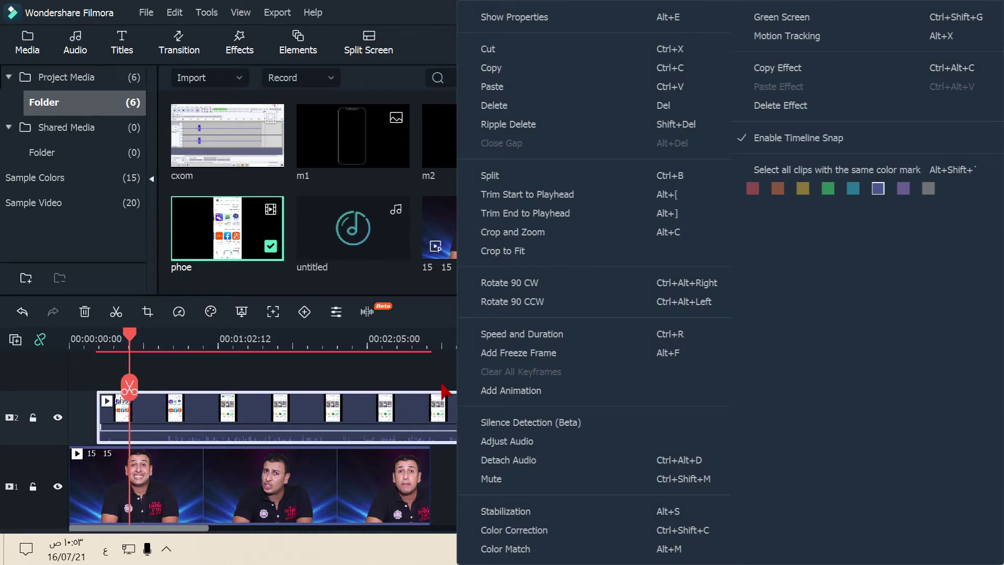
pyautogui.click(554, 255)
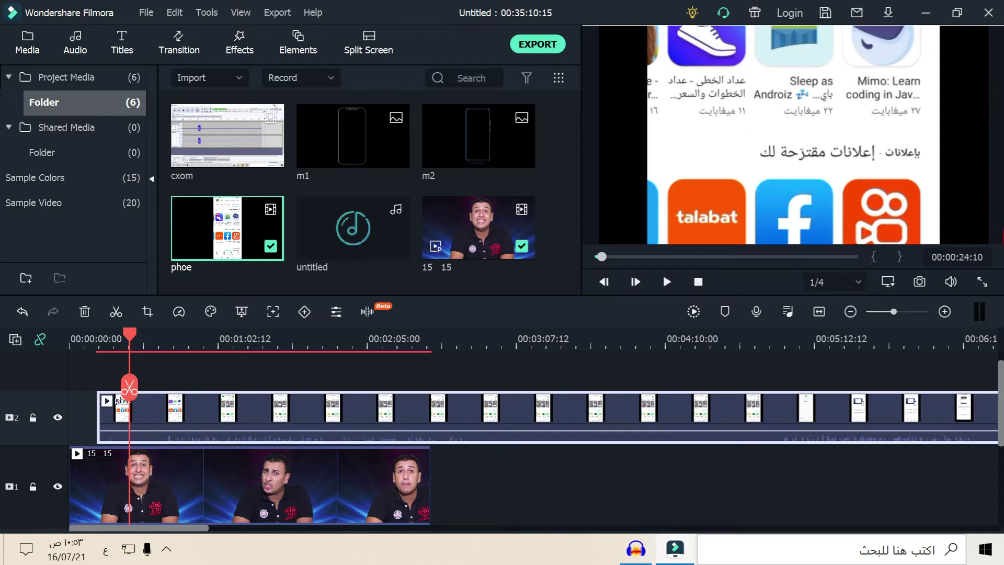
pyautogui.click(22, 312)
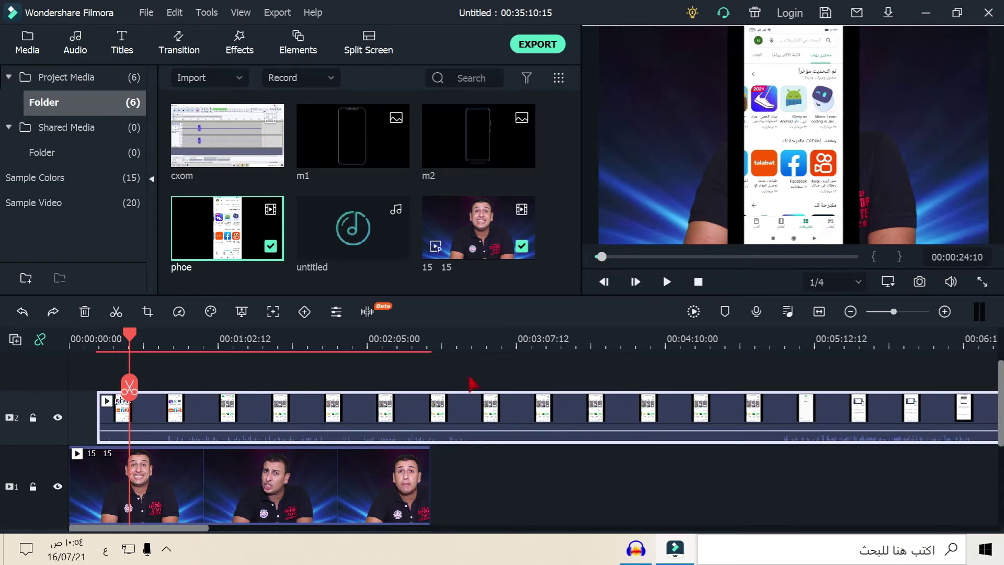
# Open Crop and Zoom for the "phoe" clip and pull the crop frame's left edge in to the phone image, making it 416 × 693.
pyautogui.rightClick(491, 418)
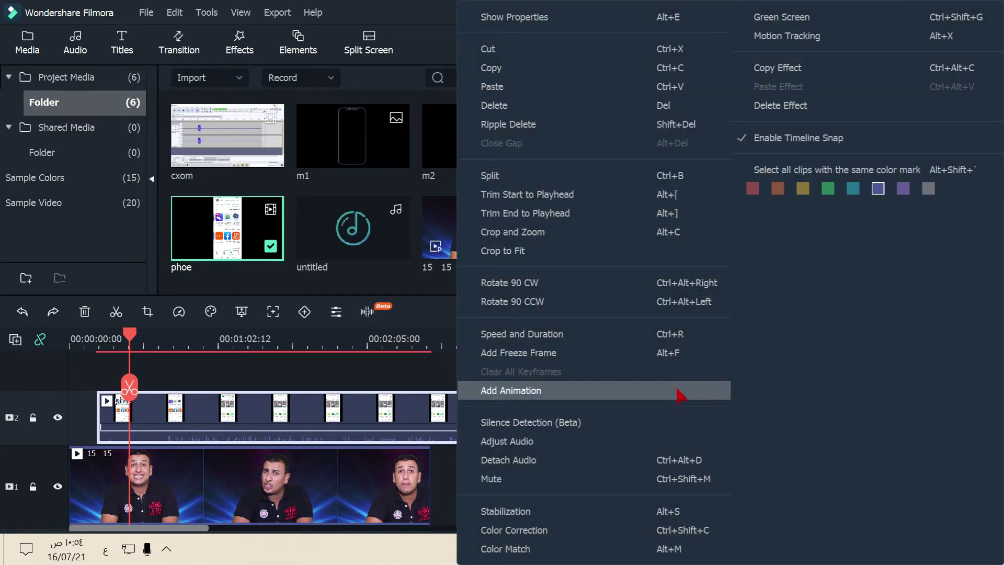
pyautogui.click(528, 233)
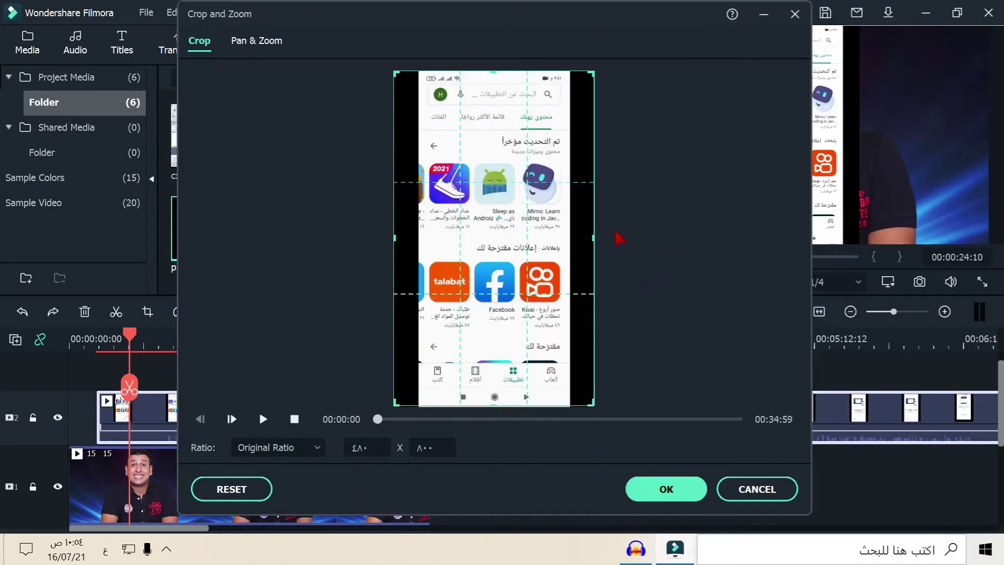
pyautogui.moveTo(594, 240); pyautogui.dragTo(720, 274)
pyautogui.moveTo(624, 284); pyautogui.dragTo(762, 354)
pyautogui.click(313, 447)
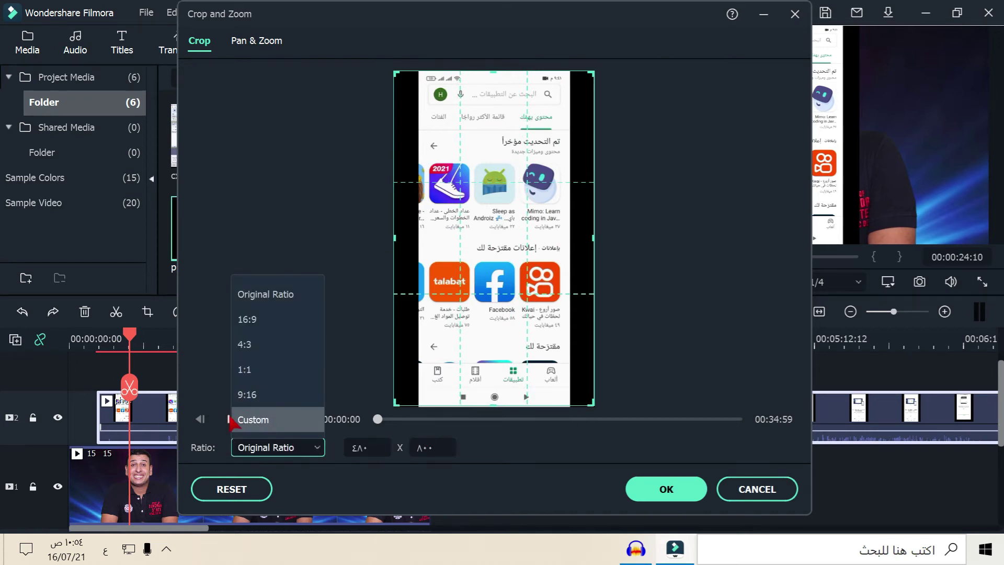
pyautogui.click(232, 421)
pyautogui.moveTo(397, 239); pyautogui.dragTo(421, 244)
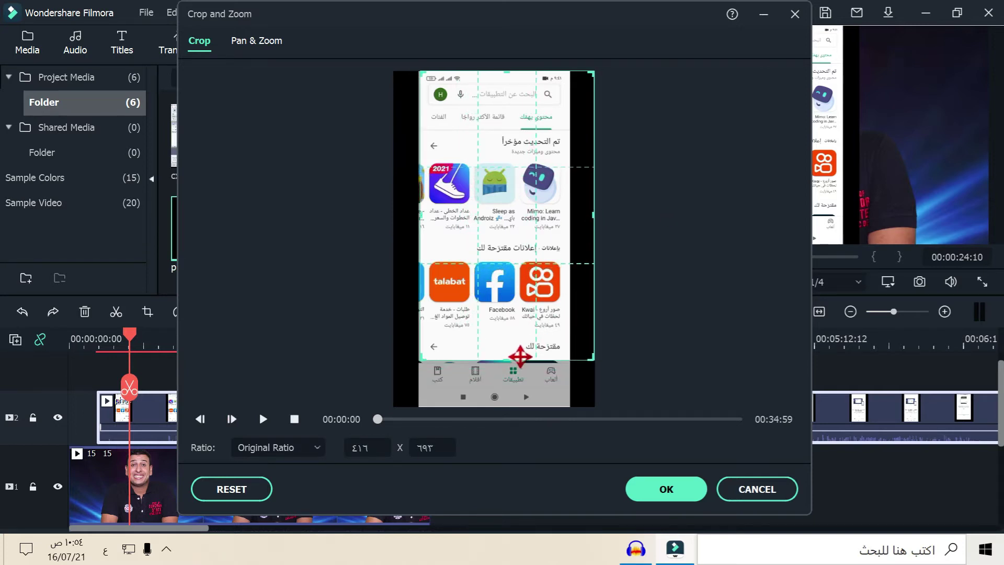
pyautogui.moveTo(515, 360); pyautogui.dragTo(503, 418)
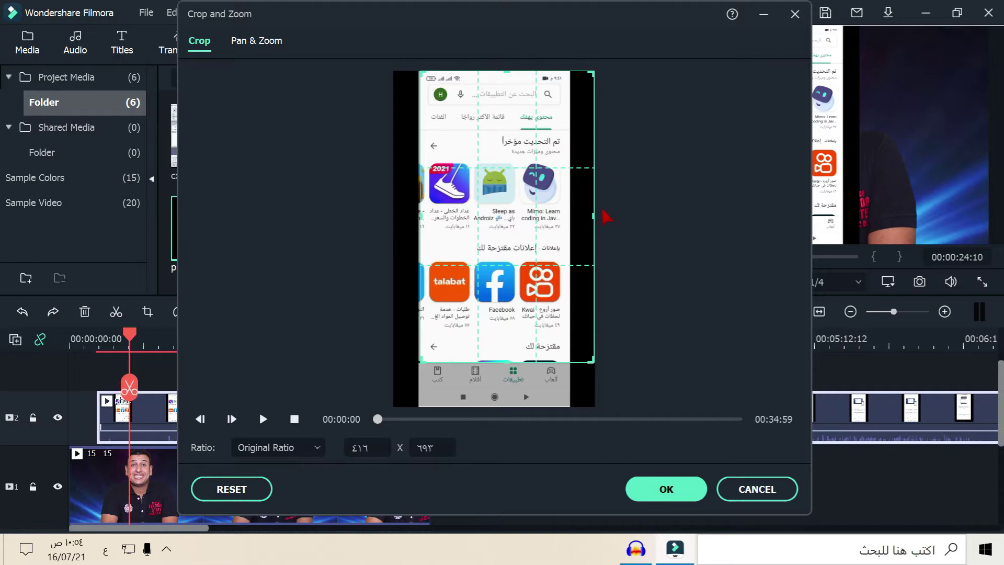
pyautogui.moveTo(596, 213); pyautogui.dragTo(804, 167)
# Switch the crop ratio to Custom, crop the black side bars off the phone recording to 364 × 800 and apply it.
pyautogui.click(292, 454)
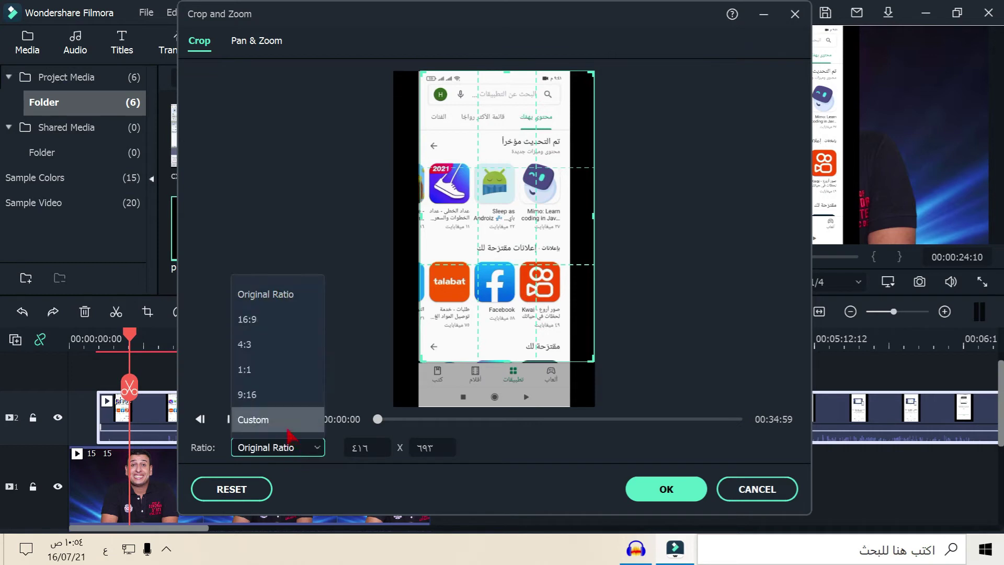
pyautogui.click(290, 418)
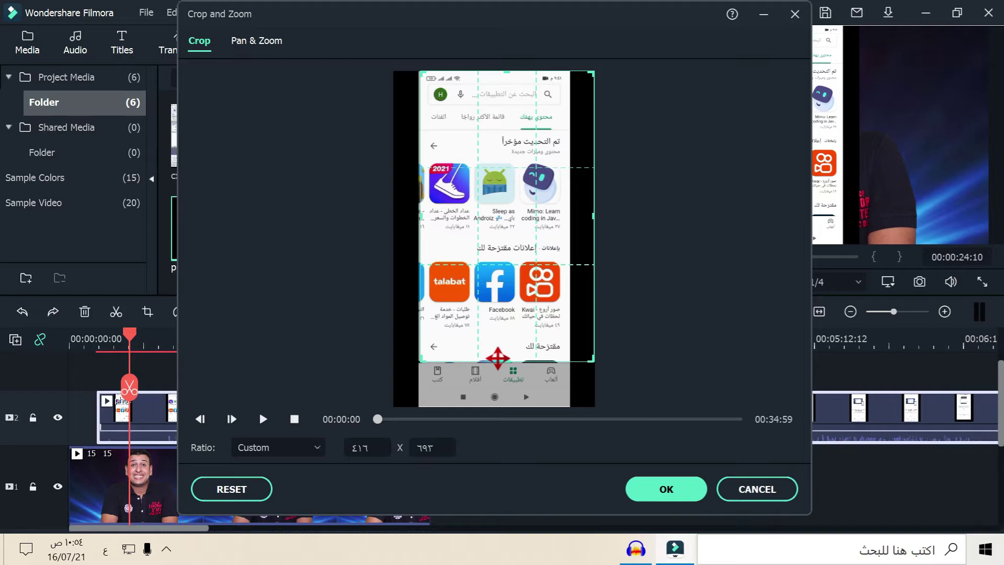
pyautogui.moveTo(500, 359); pyautogui.dragTo(499, 411)
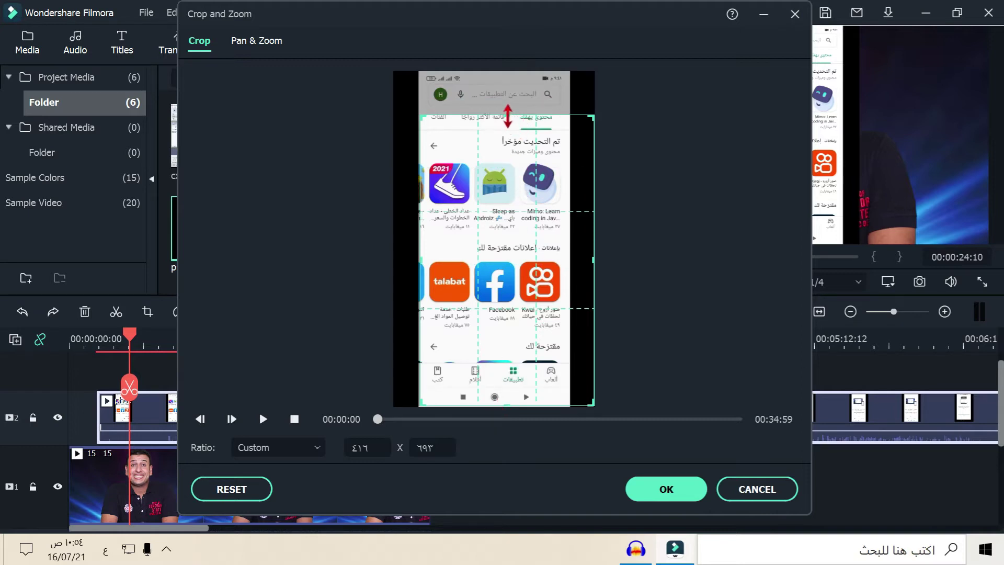
pyautogui.moveTo(510, 116); pyautogui.dragTo(519, 35)
pyautogui.moveTo(592, 242); pyautogui.dragTo(572, 241)
pyautogui.moveTo(495, 406); pyautogui.dragTo(503, 437)
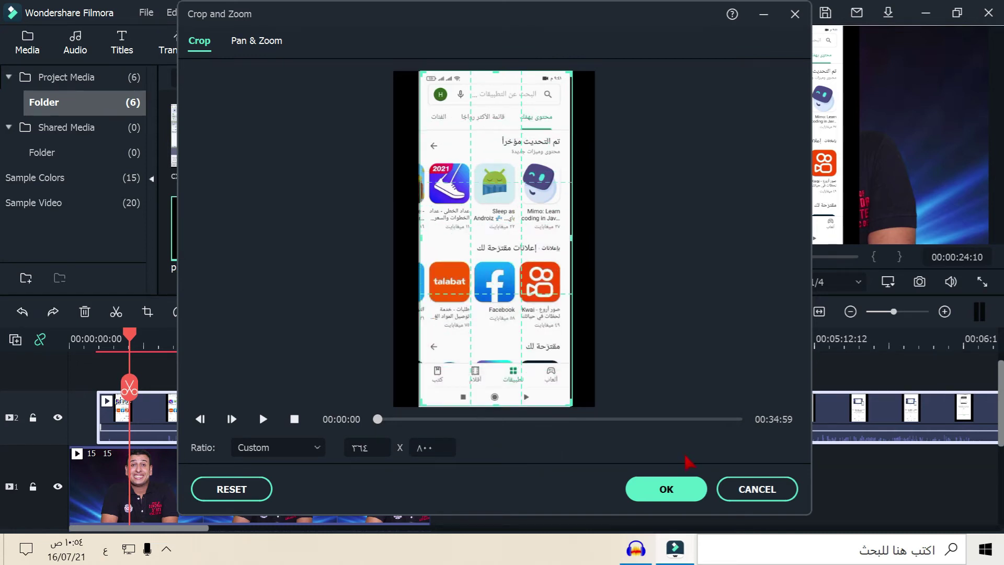
pyautogui.click(654, 486)
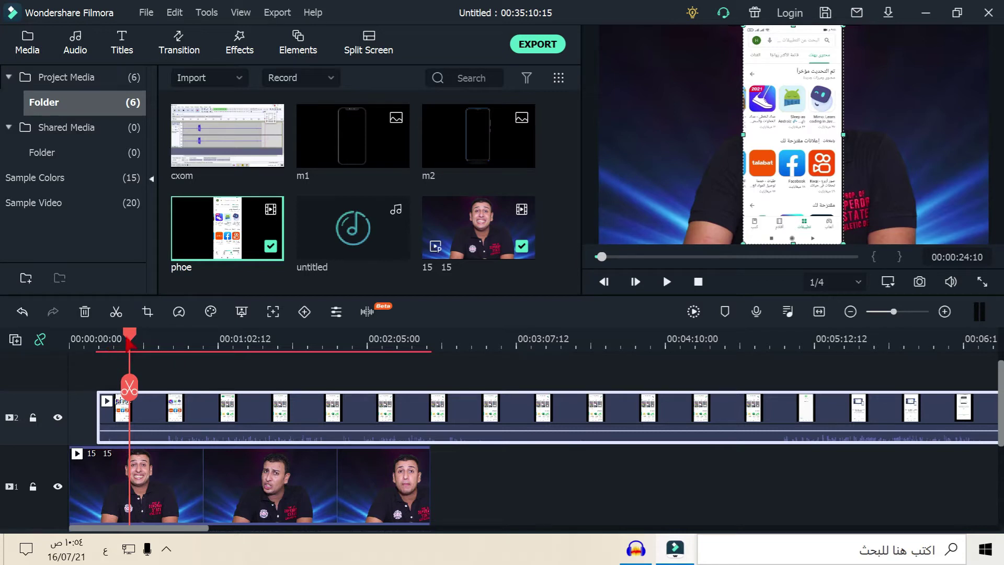
# Move the "phoe" clip along video track 2 so that it starts at about 52 seconds.
pyautogui.moveTo(226, 397); pyautogui.dragTo(501, 432)
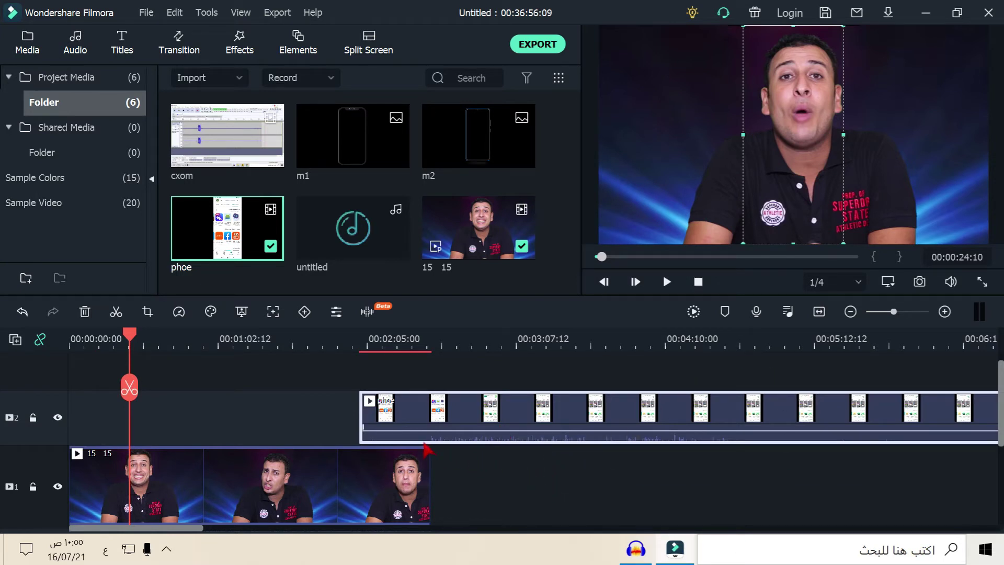
pyautogui.moveTo(455, 426); pyautogui.dragTo(351, 416)
pyautogui.moveTo(563, 485); pyautogui.dragTo(296, 453)
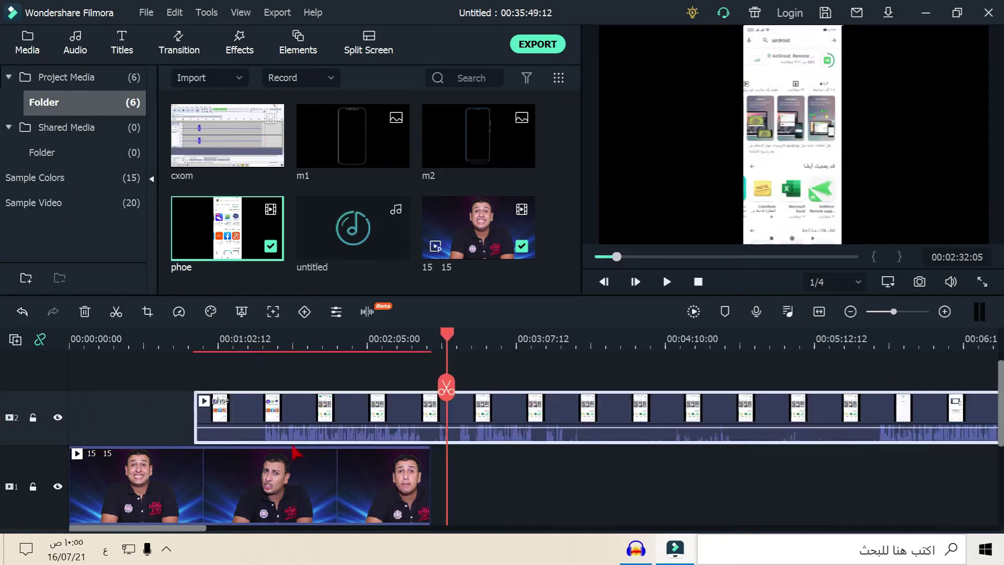
# With nothing selected, split the clips on all tracks at 00:00:52:10, look over the cuts and undo the split.
pyautogui.moveTo(455, 340); pyautogui.dragTo(199, 340)
pyautogui.click(626, 517)
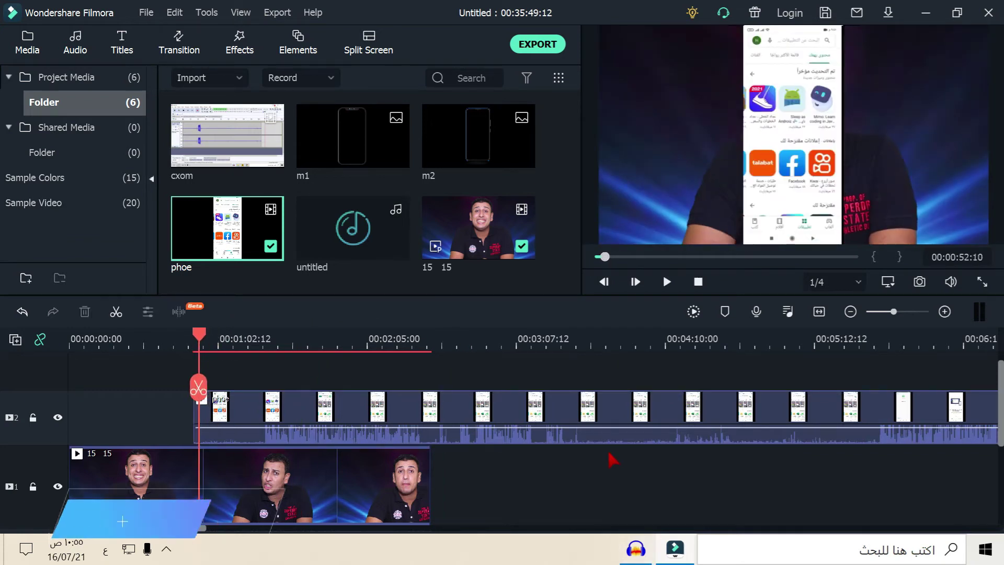
pyautogui.click(198, 388)
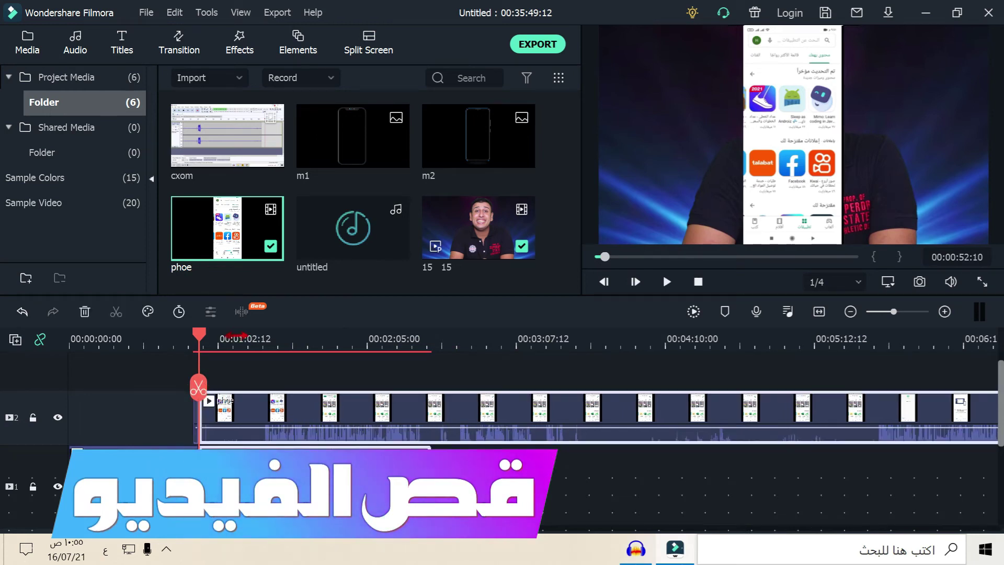
pyautogui.scroll(-3, 209, 471)
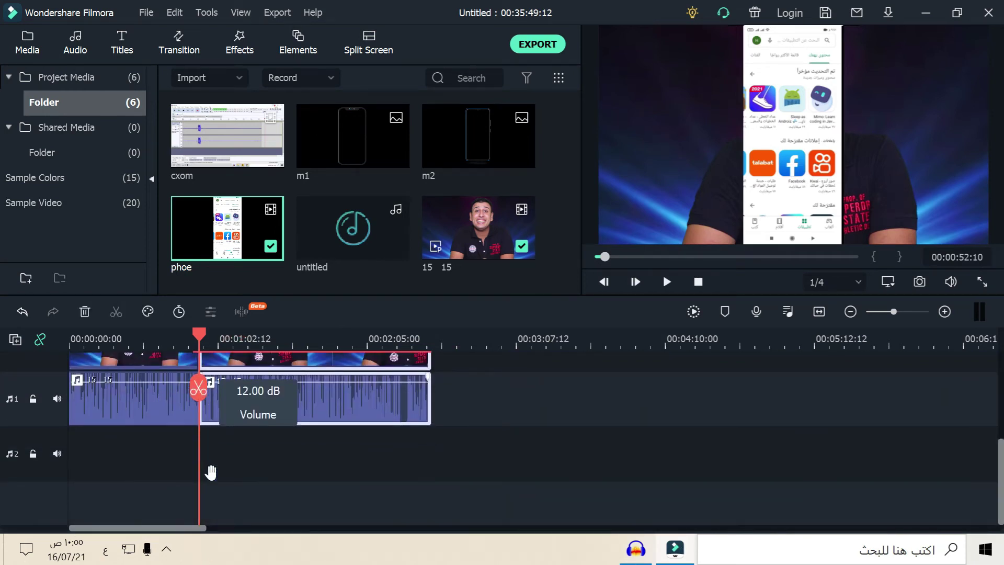
pyautogui.scroll(3, 210, 472)
pyautogui.scroll(-1, 525, 485)
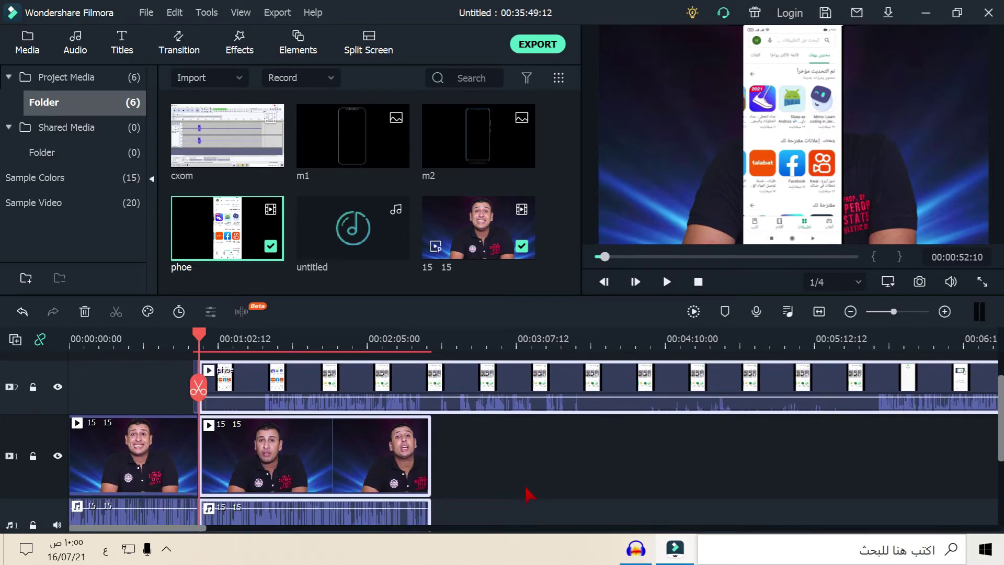
pyautogui.hotkey('ctrl', 'z')
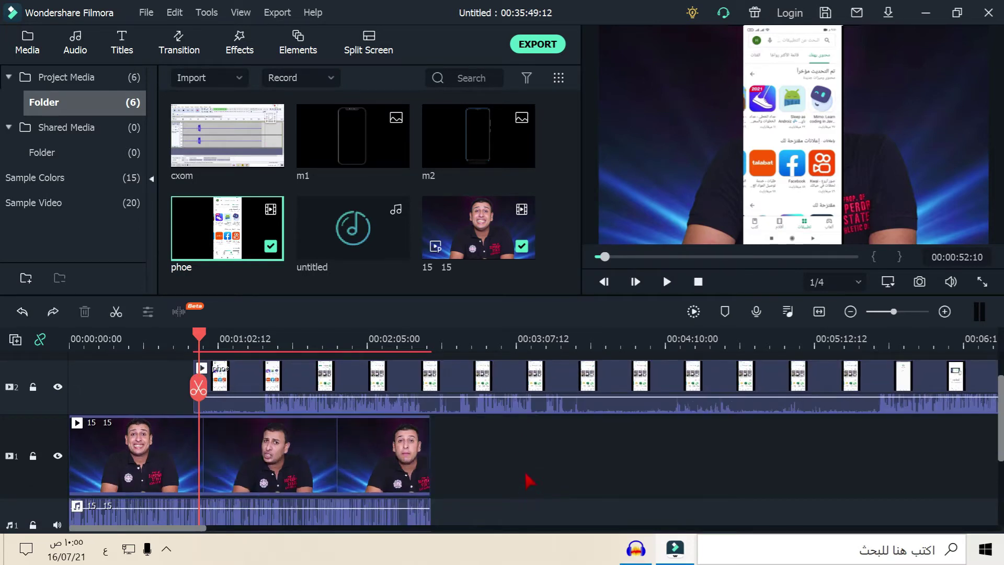
# Split only the "phoe" clip at 00:00:52:10 and 00:02:48:07, and delete everything after the second cut.
pyautogui.click(479, 409)
pyautogui.moveTo(204, 400); pyautogui.dragTo(208, 400)
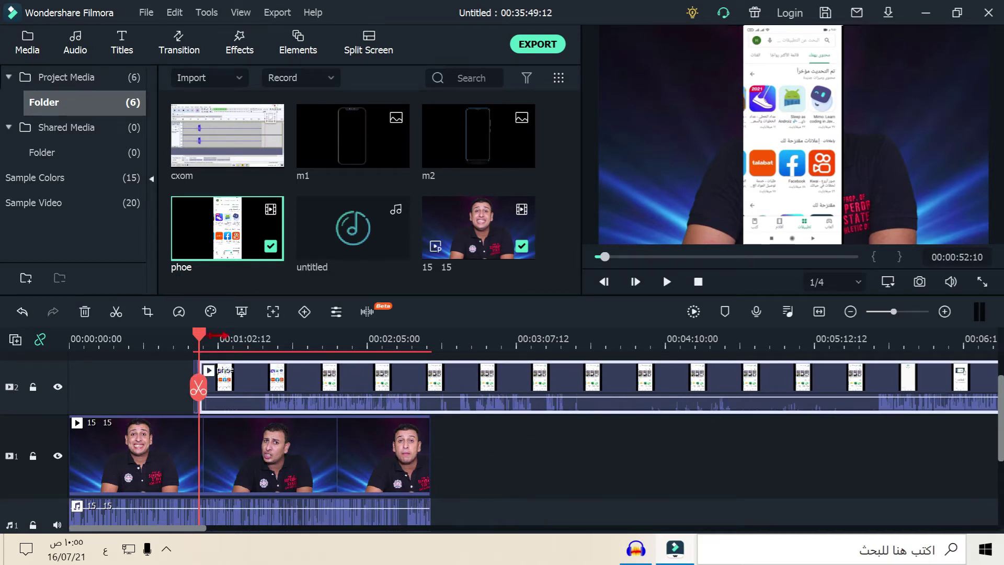
pyautogui.moveTo(199, 387); pyautogui.dragTo(487, 387)
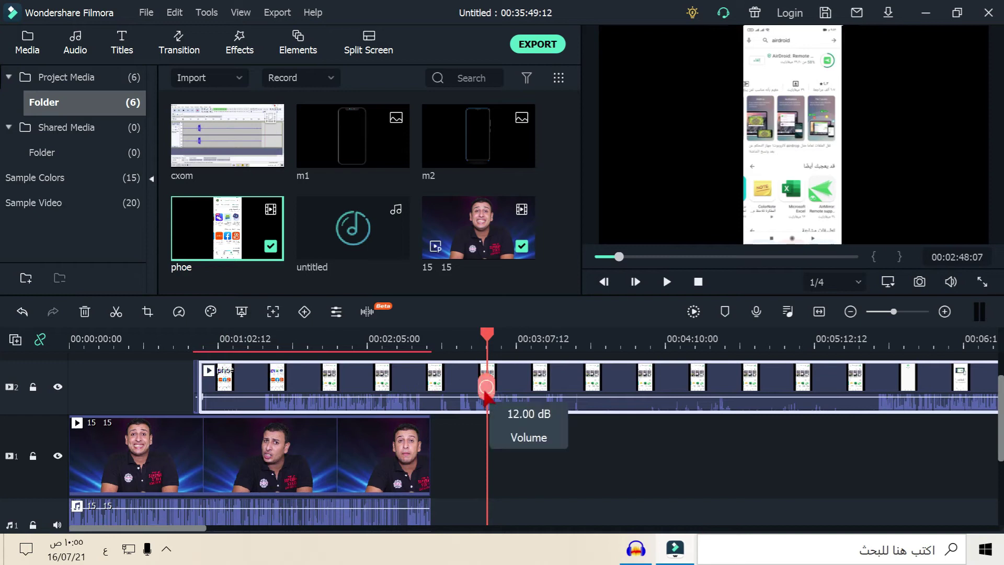
pyautogui.click(487, 387)
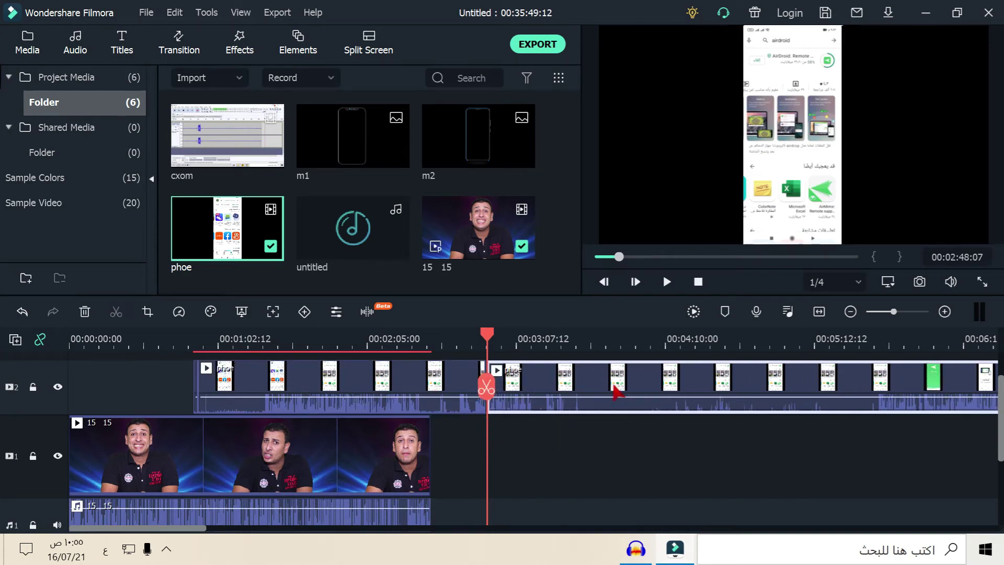
pyautogui.press('Delete')
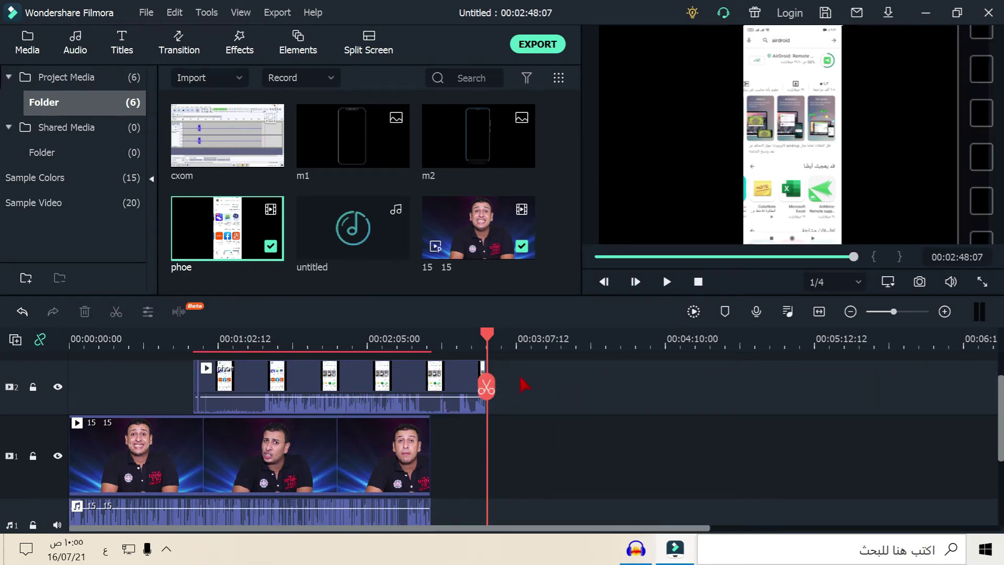
# Split all tracks at 00:00:58:02 with no clip selected, try another cut further along, and undo the splits.
pyautogui.moveTo(494, 340); pyautogui.dragTo(218, 341)
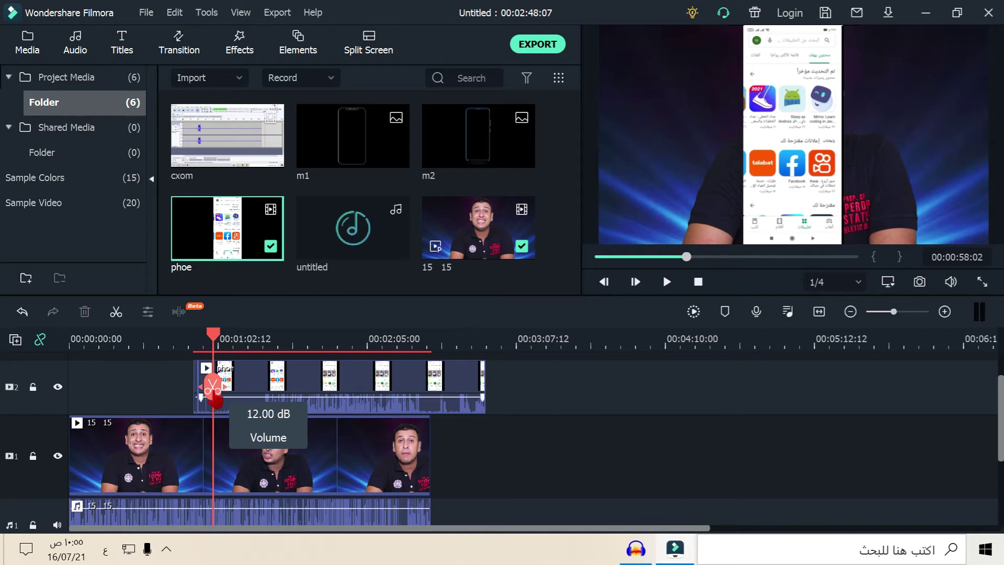
pyautogui.click(212, 388)
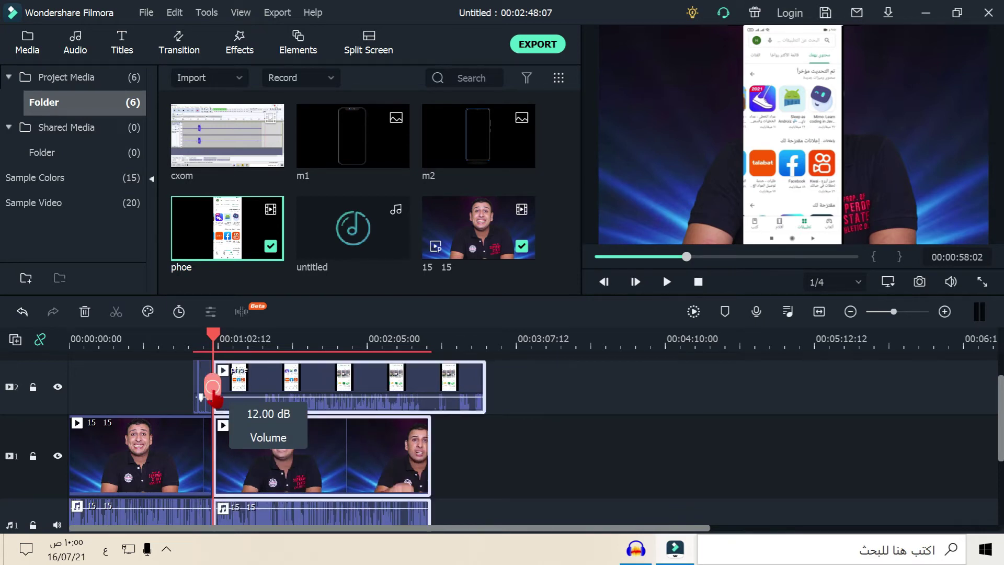
pyautogui.moveTo(213, 385); pyautogui.dragTo(300, 386)
pyautogui.hotkey('ctrl', 'z')
pyautogui.click(300, 385)
pyautogui.hotkey('ctrl', 'z')
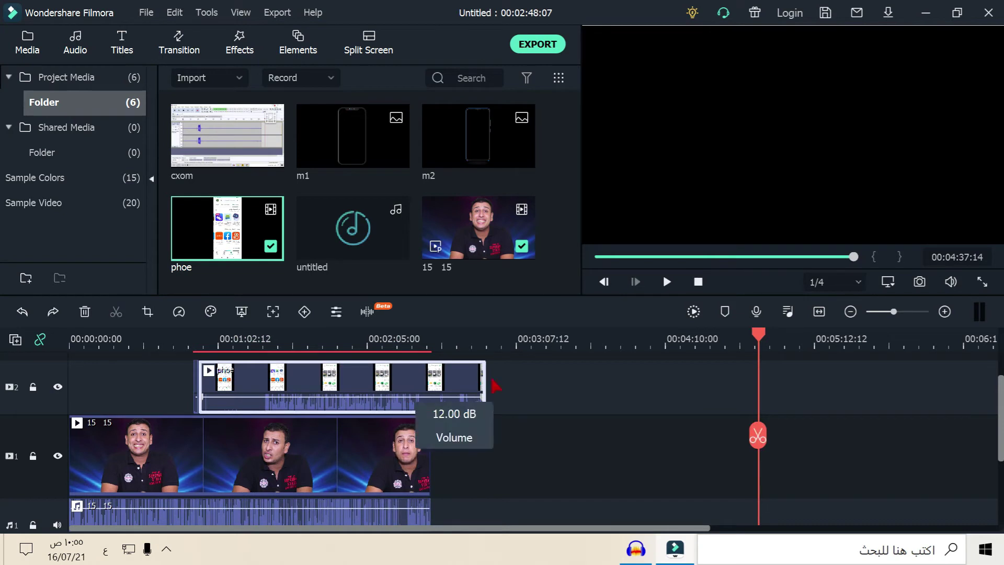
# Split only the selected "phoe" clip at 00:01:03:19 and again at 00:02:26:13, just past the main clip's end.
pyautogui.moveTo(204, 372); pyautogui.dragTo(228, 370)
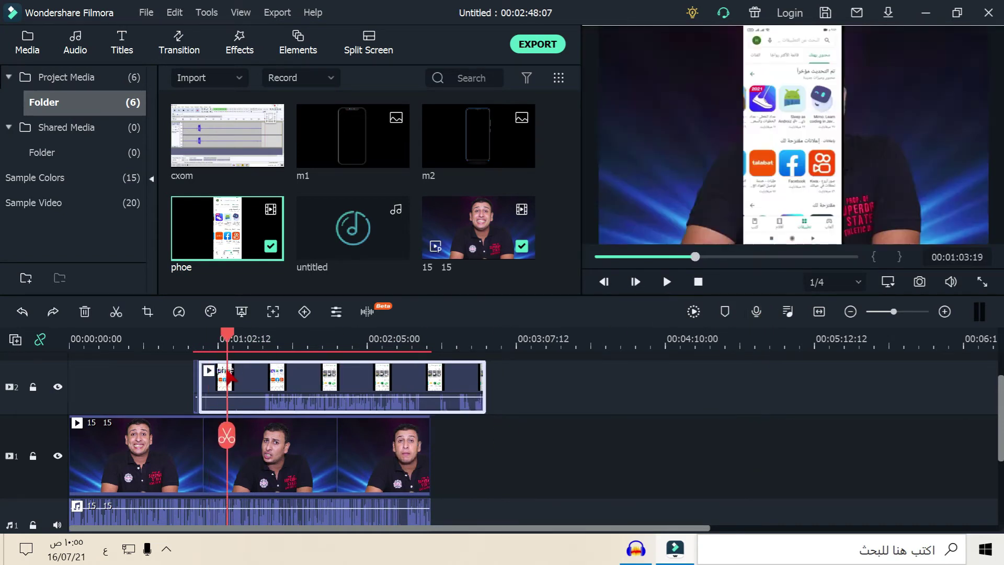
pyautogui.click(226, 435)
pyautogui.moveTo(226, 435); pyautogui.dragTo(433, 455)
pyautogui.click(432, 459)
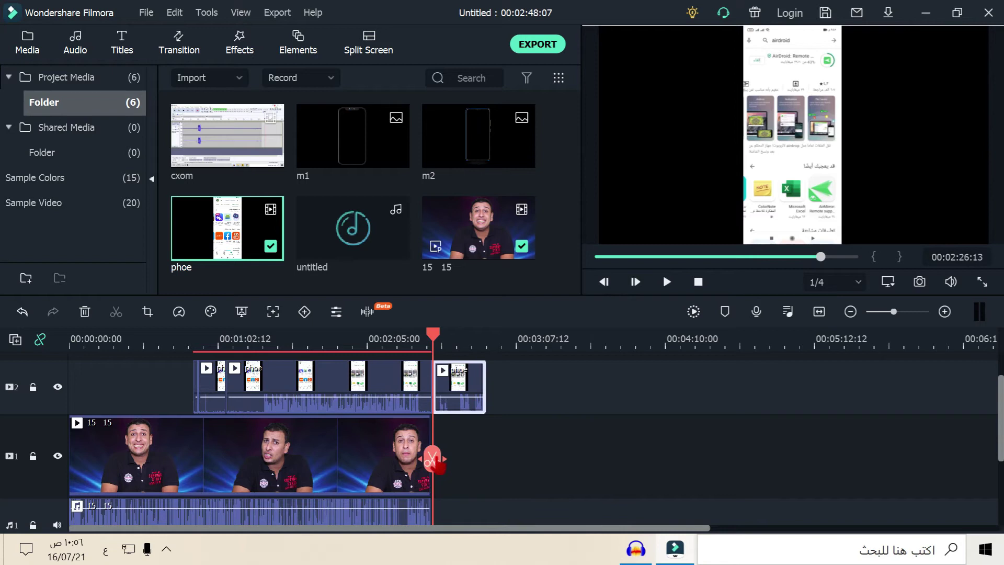
# Rearrange the "phoe" pieces on video track 2, keeping only the longest one above the main clip, starting at about 15 seconds.
pyautogui.moveTo(350, 392); pyautogui.dragTo(577, 425)
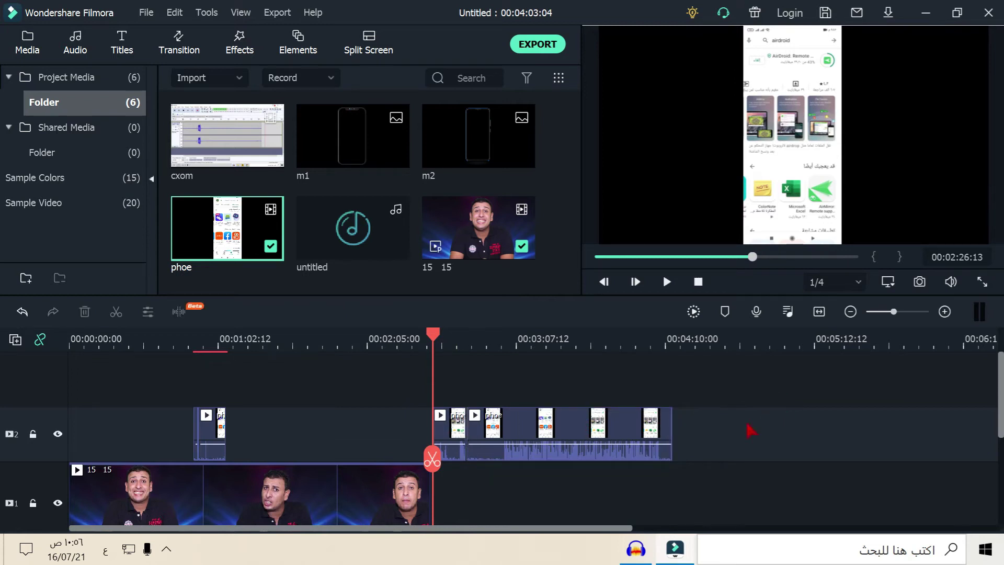
pyautogui.click(442, 434)
pyautogui.moveTo(441, 426); pyautogui.dragTo(400, 425)
pyautogui.moveTo(470, 434); pyautogui.dragTo(297, 444)
pyautogui.click(607, 456)
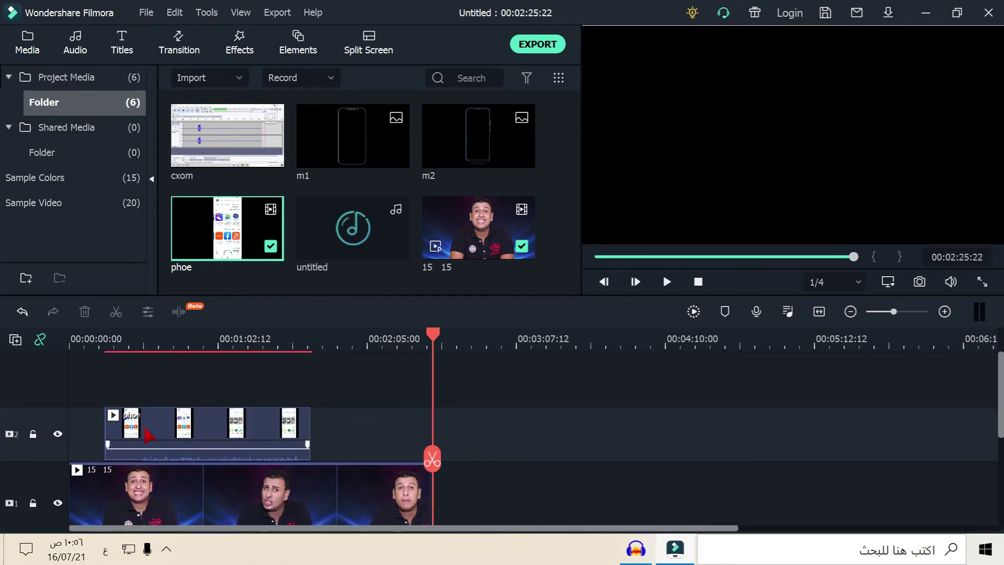
# At 00:00:35:09, shrink the "phoe" overlay to about two thirds size and place it beside the speaker in the frame's left part.
pyautogui.click(148, 434)
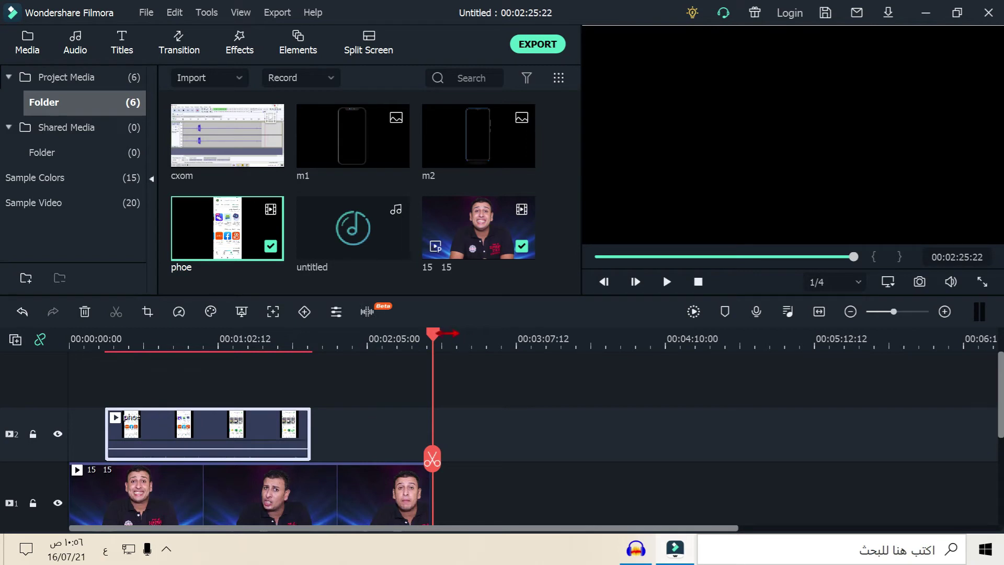
pyautogui.moveTo(72, 340); pyautogui.dragTo(162, 388)
pyautogui.moveTo(787, 141); pyautogui.dragTo(638, 151)
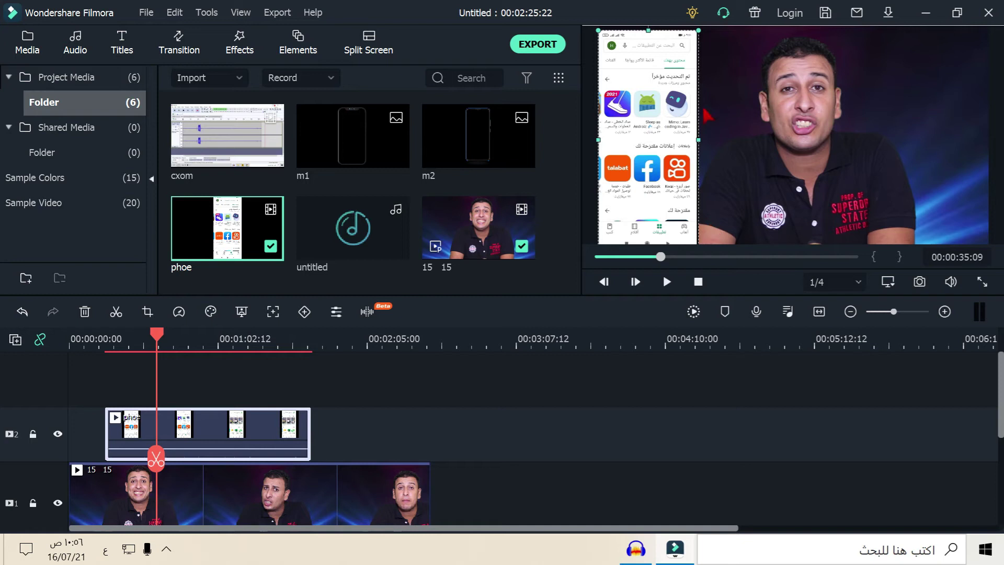
pyautogui.moveTo(698, 139); pyautogui.dragTo(790, 140)
pyautogui.moveTo(699, 31); pyautogui.dragTo(666, 101)
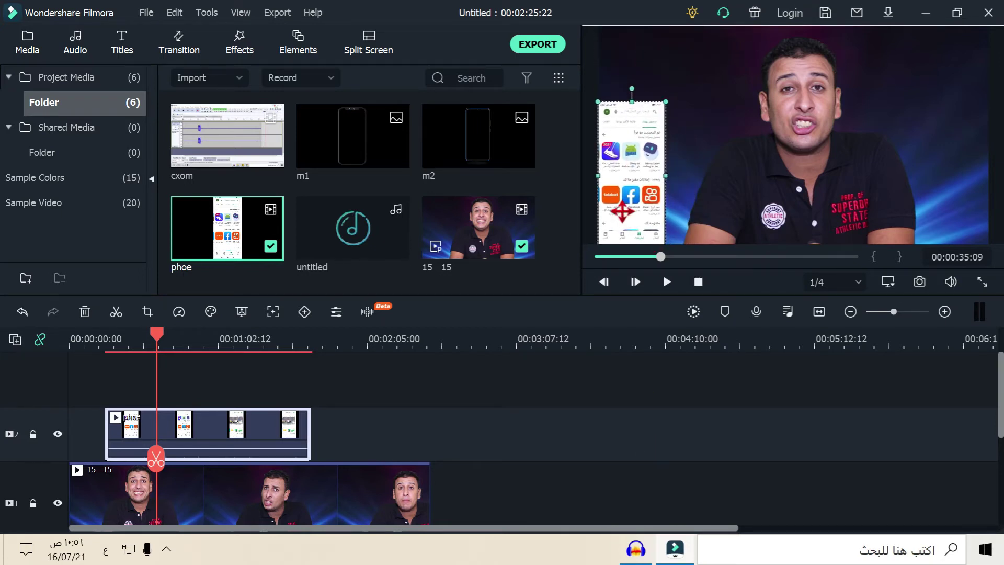
pyautogui.moveTo(620, 212); pyautogui.dragTo(665, 189)
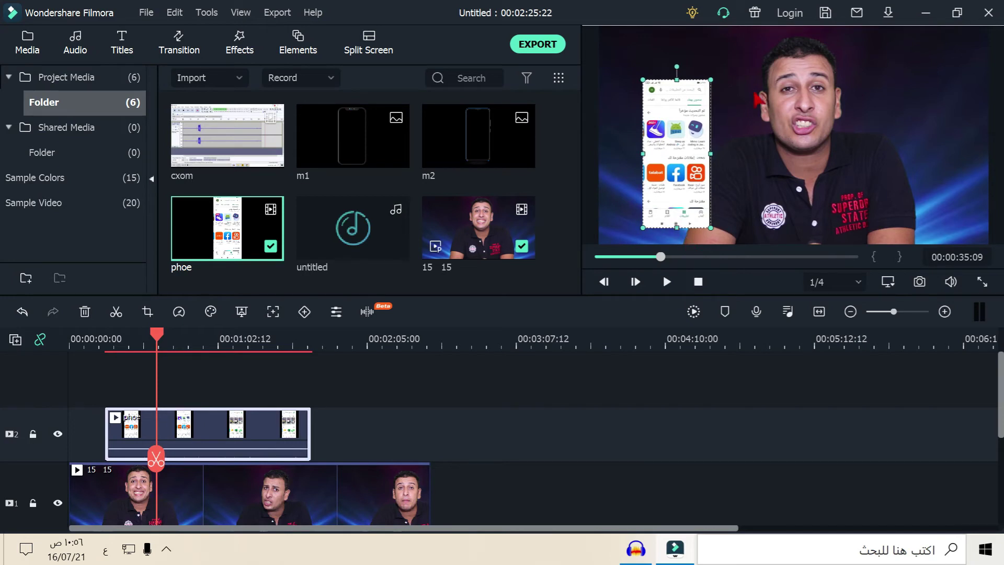
# At 00:00:47:17, make the "phoe" overlay slightly taller and wider, and move it against the frame's left edge.
pyautogui.moveTo(152, 354); pyautogui.dragTo(187, 338)
pyautogui.click(685, 106)
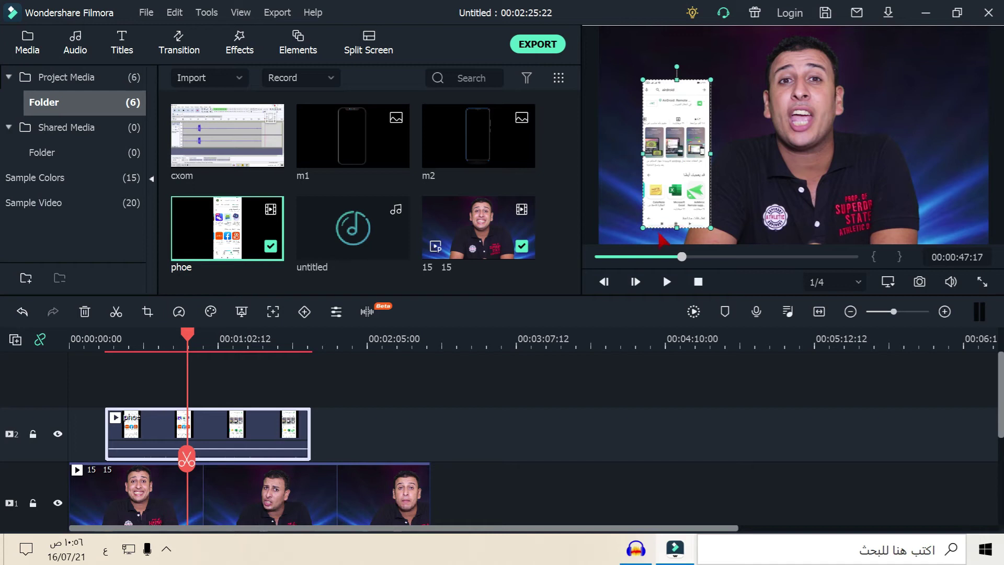
pyautogui.moveTo(677, 228)
pyautogui.mouseDown()
pyautogui.moveTo(690, 40)
pyautogui.moveTo(680, 191)
pyautogui.moveTo(667, 230)
pyautogui.mouseUp()
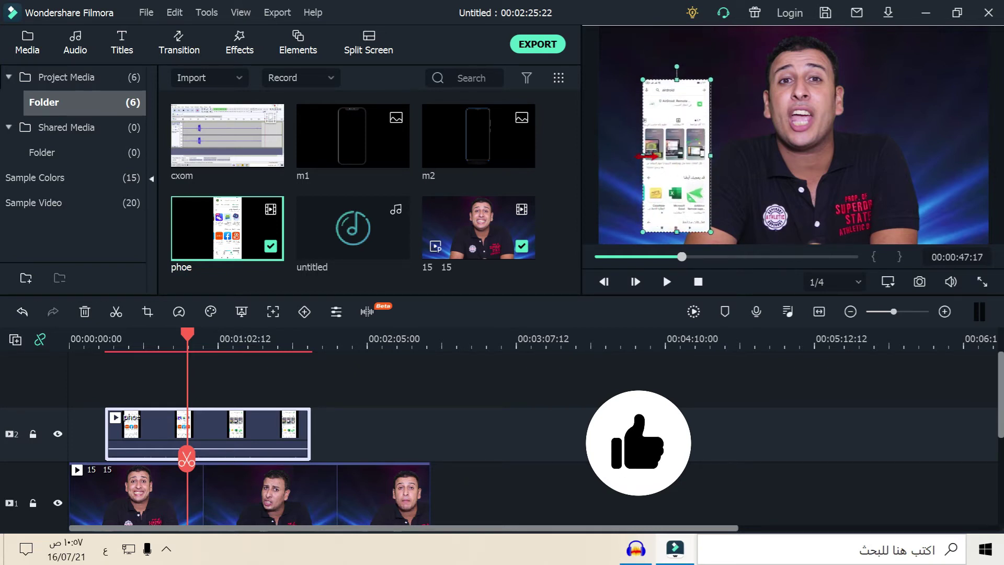
pyautogui.moveTo(643, 156)
pyautogui.mouseDown()
pyautogui.moveTo(871, 160)
pyautogui.moveTo(626, 160)
pyautogui.mouseUp()
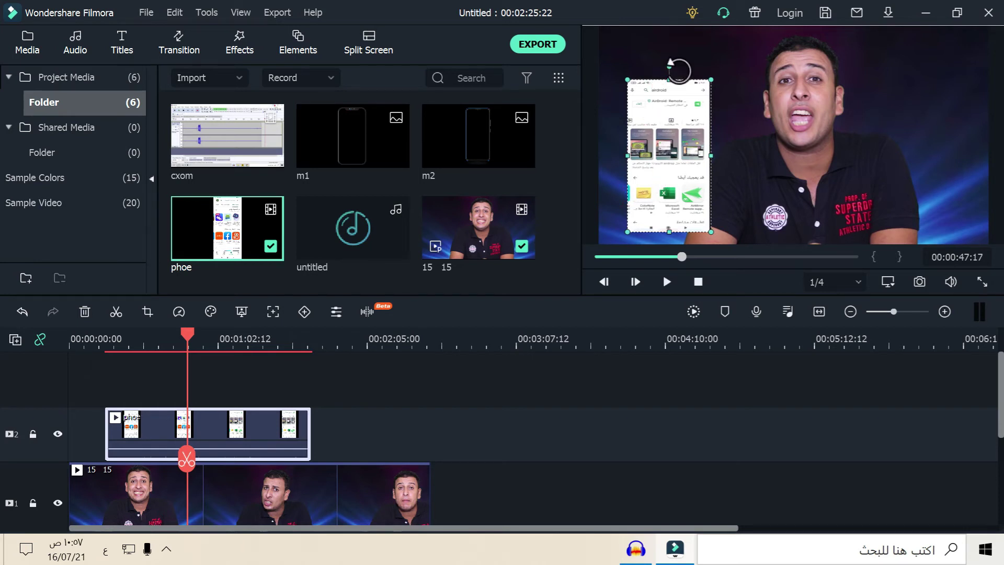
pyautogui.moveTo(670, 62); pyautogui.dragTo(669, 90)
pyautogui.moveTo(687, 156); pyautogui.dragTo(657, 157)
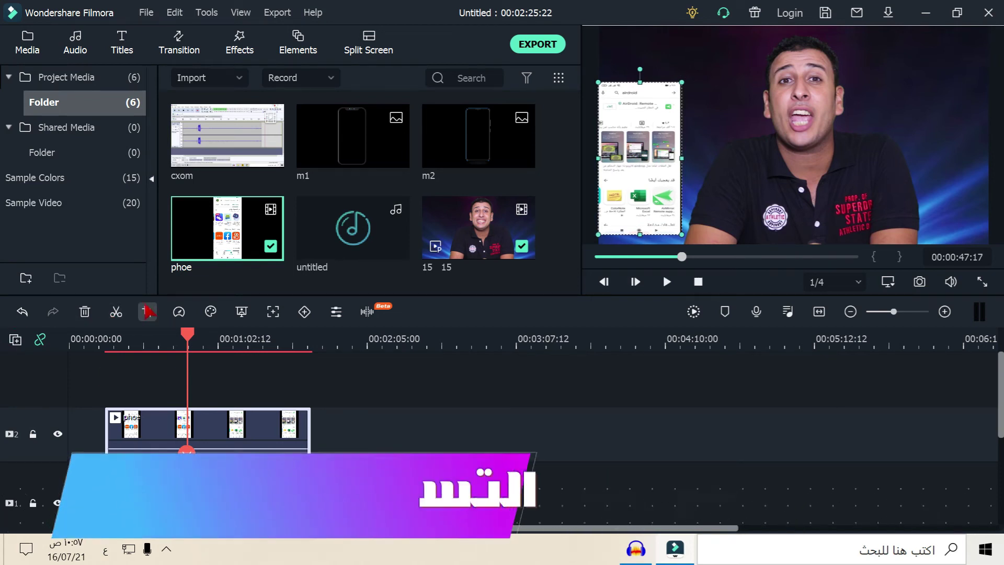
# Clear the timeline by deleting the "phoe" overlay and the main "15 15" clip.
pyautogui.click(178, 312)
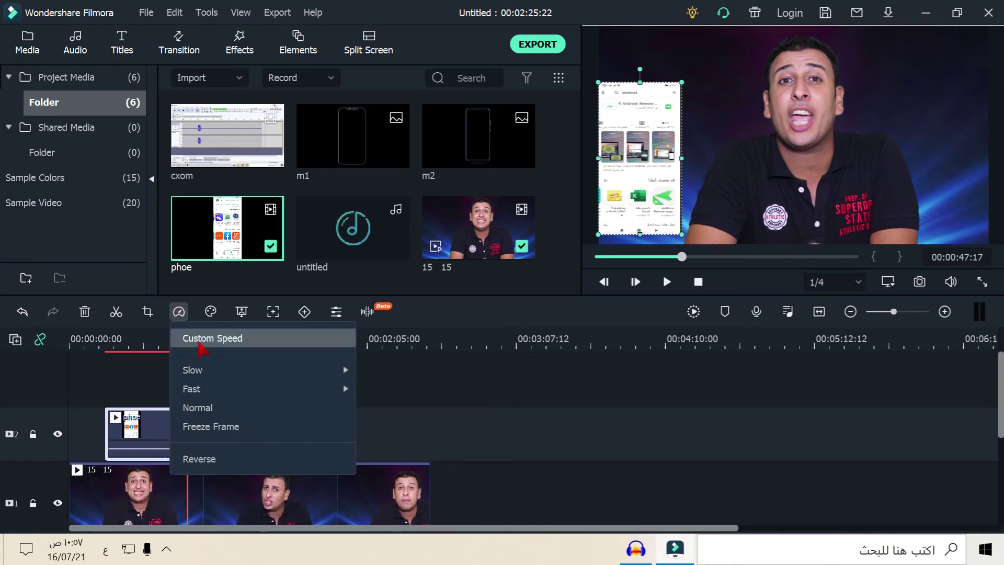
pyautogui.click(469, 442)
pyautogui.moveTo(454, 415); pyautogui.dragTo(56, 465)
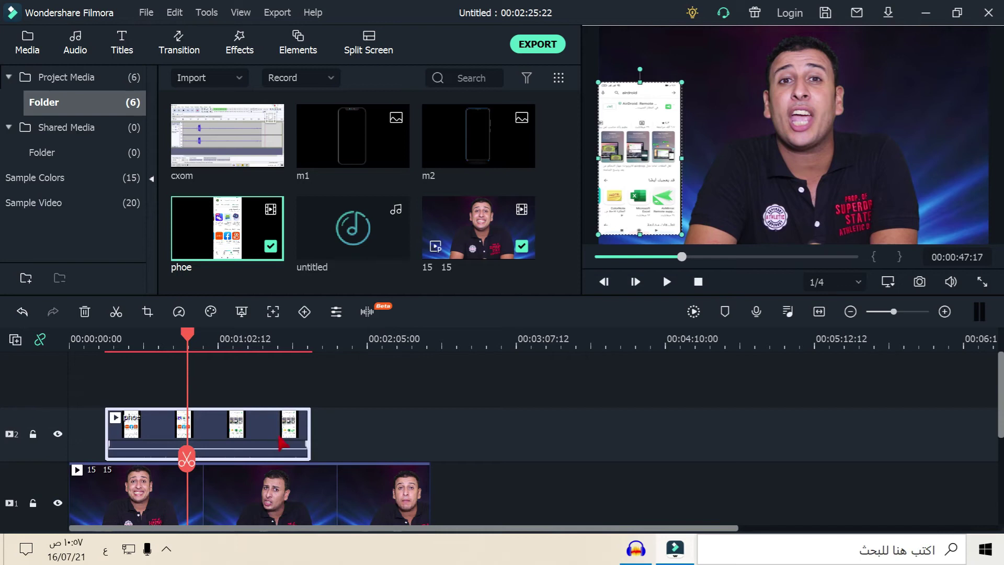
pyautogui.press('Delete')
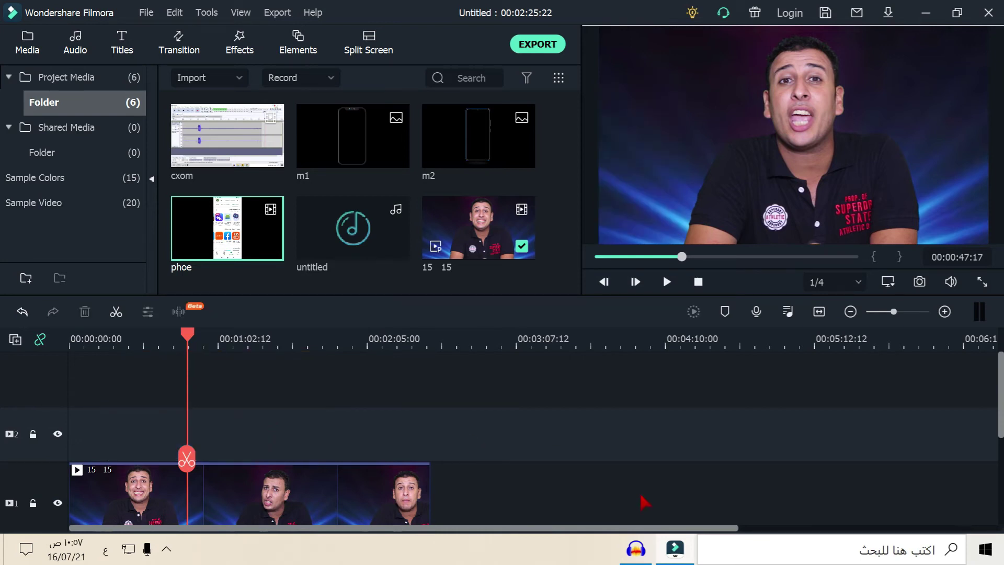
pyautogui.moveTo(618, 467); pyautogui.dragTo(3, 434)
pyautogui.press('Delete')
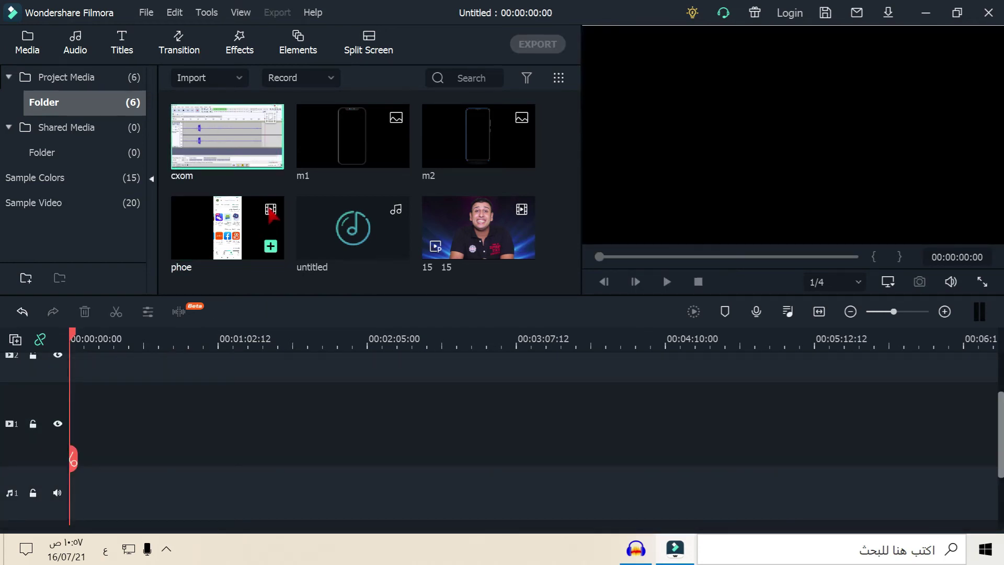
# Remove all the imported media from the project folder.
pyautogui.press('Delete')
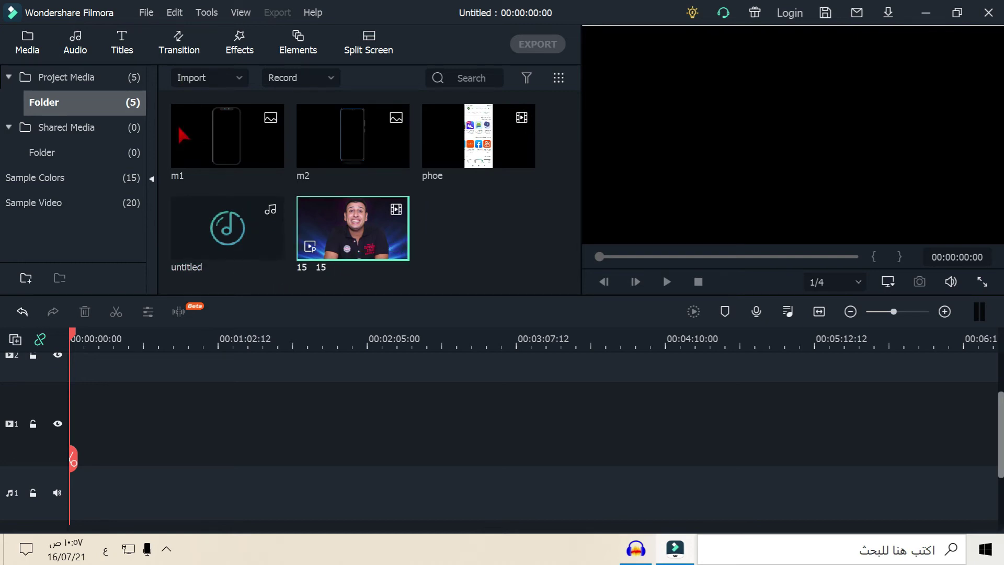
pyautogui.click(196, 157)
pyautogui.press('Delete')
pyautogui.hotkey('ctrl', 'a')
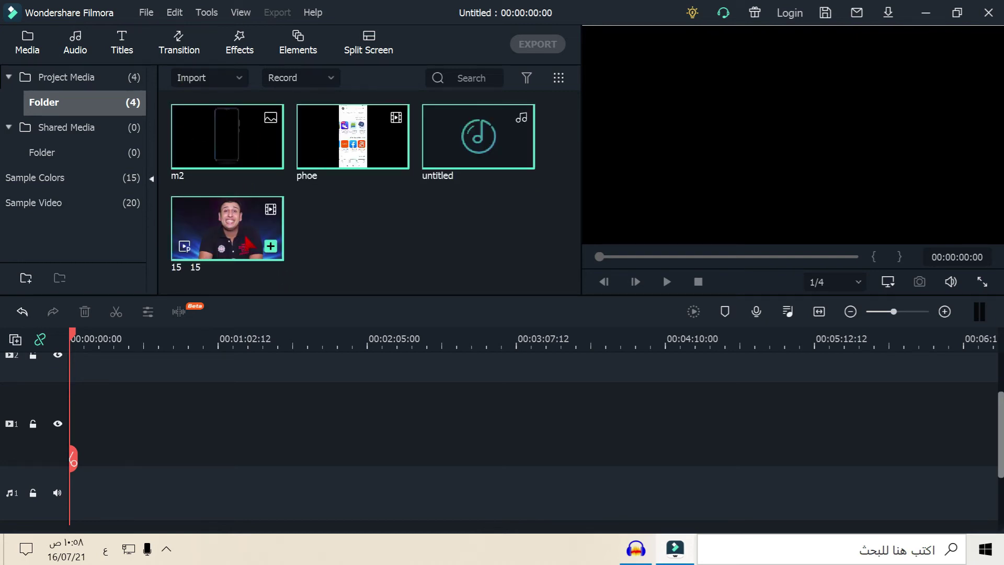
pyautogui.press('Delete')
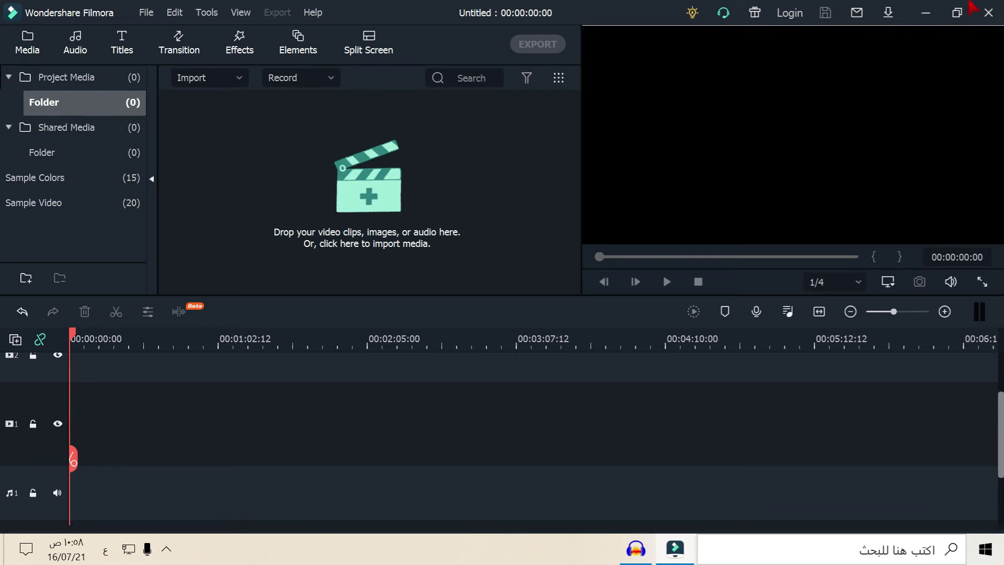
# Add the "Cliff Jumping Italy" video from File Explorer to video track 1, and detach and delete its audio.
pyautogui.click(926, 14)
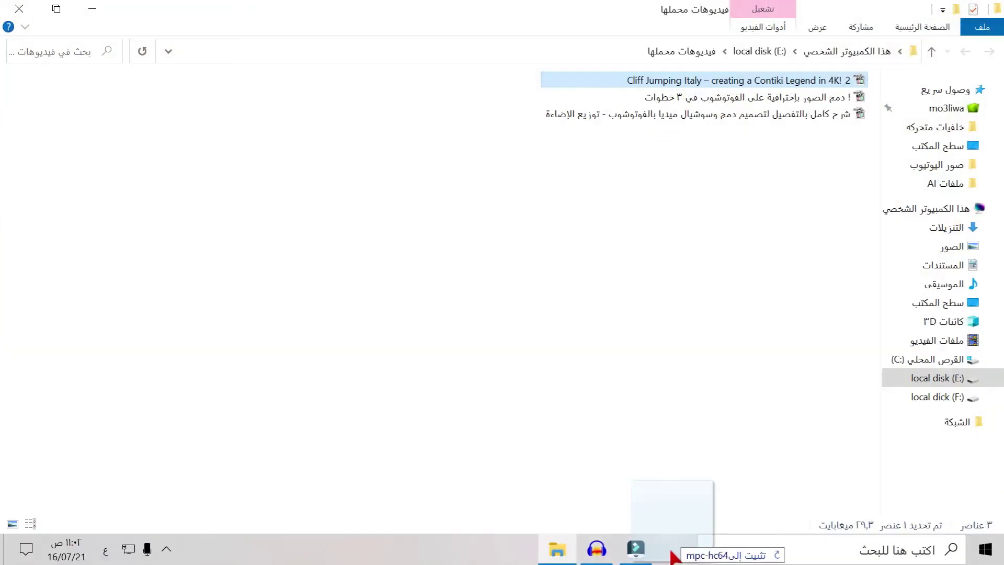
pyautogui.moveTo(674, 553); pyautogui.dragTo(251, 374)
pyautogui.rightClick(214, 409)
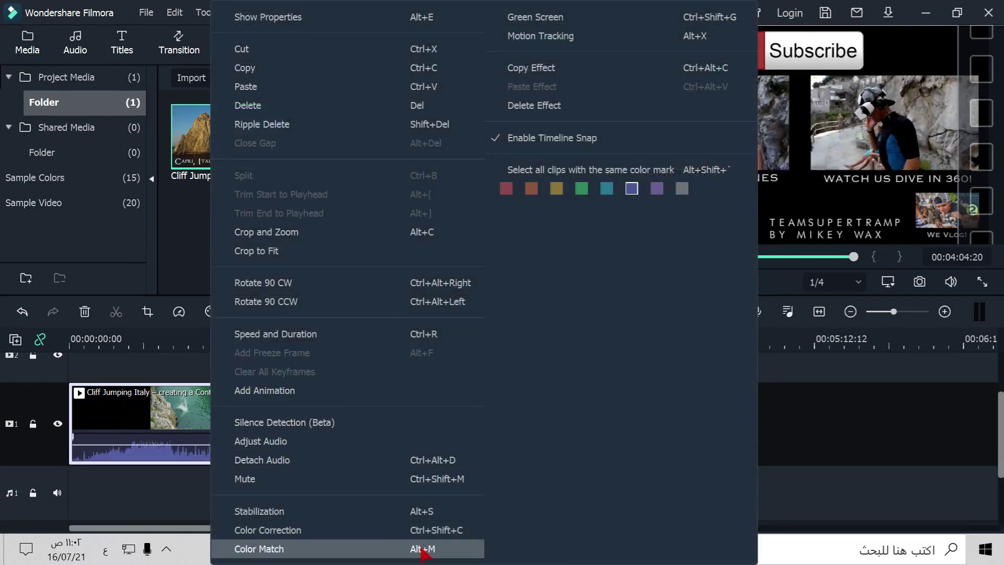
pyautogui.click(408, 462)
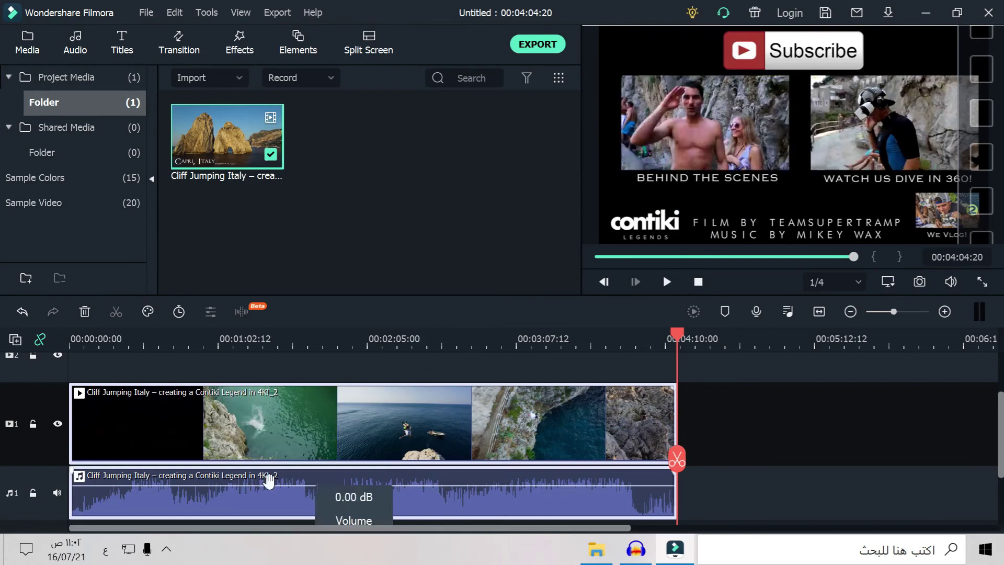
pyautogui.press('Delete')
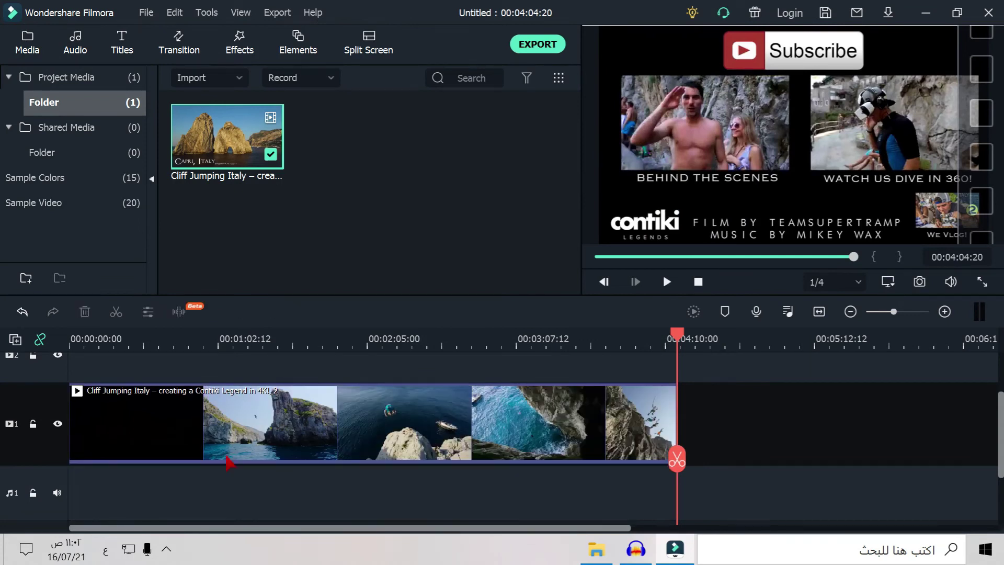
# Cut the video at about 26 seconds and at 00:00:57:03, keeping only the section in between at the timeline start.
pyautogui.moveTo(679, 351); pyautogui.dragTo(211, 369)
pyautogui.click(210, 460)
pyautogui.click(307, 424)
pyautogui.press('Delete')
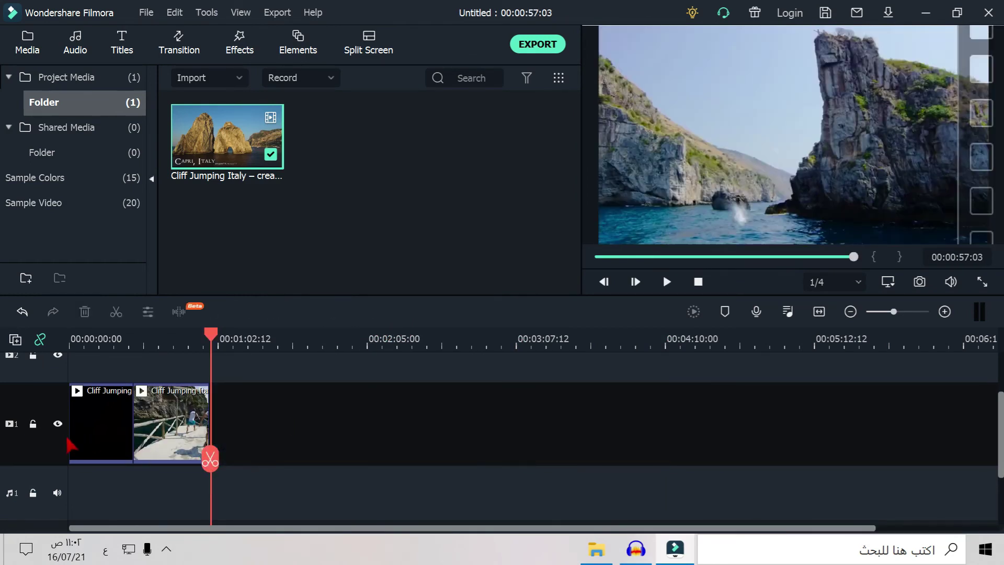
pyautogui.click(83, 430)
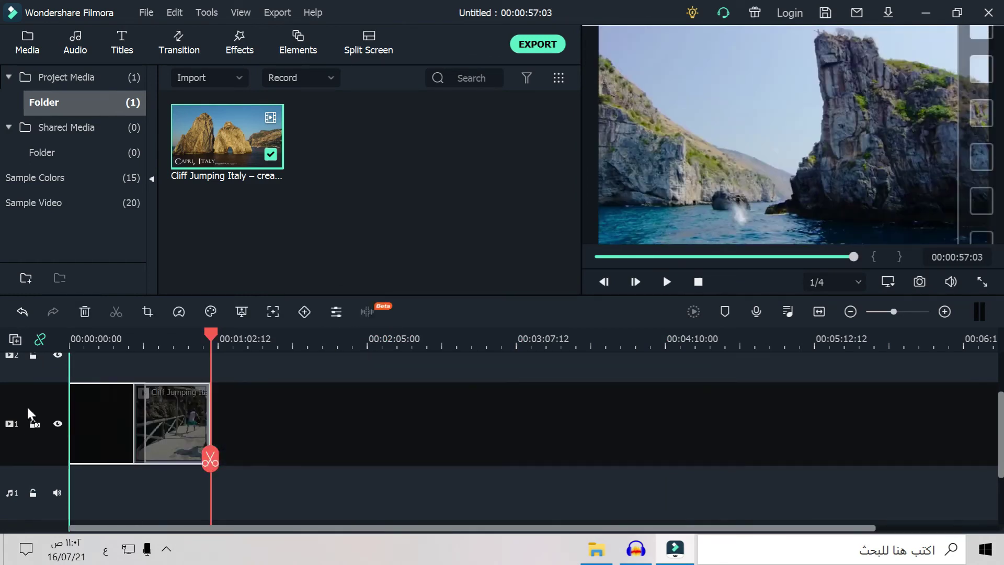
pyautogui.press('Delete')
# Play the trimmed clip from the beginning at normal speed to review the cliff jumps.
pyautogui.moveTo(211, 340); pyautogui.dragTo(71, 338)
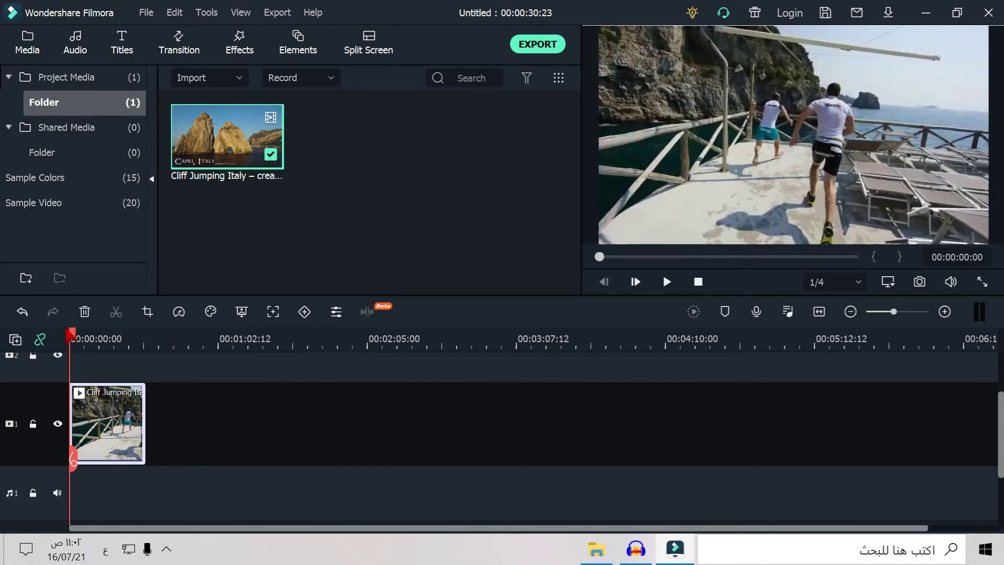
pyautogui.press('space')
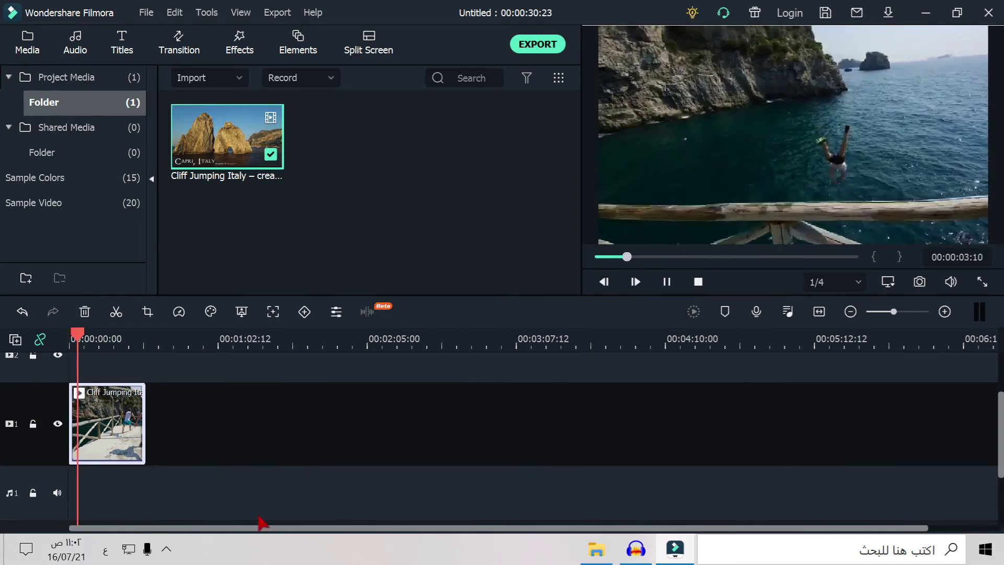
pyautogui.click(843, 181)
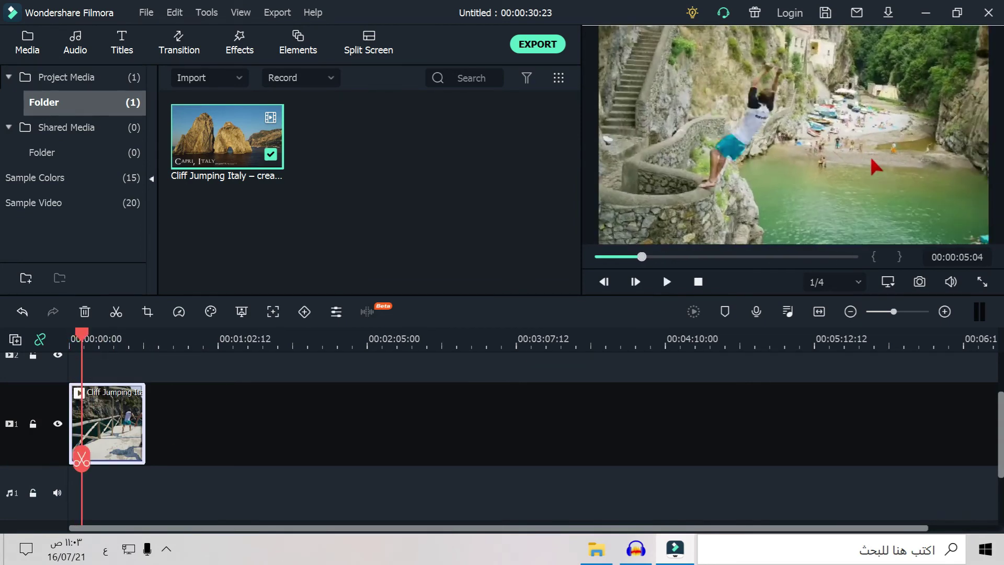
pyautogui.press('space')
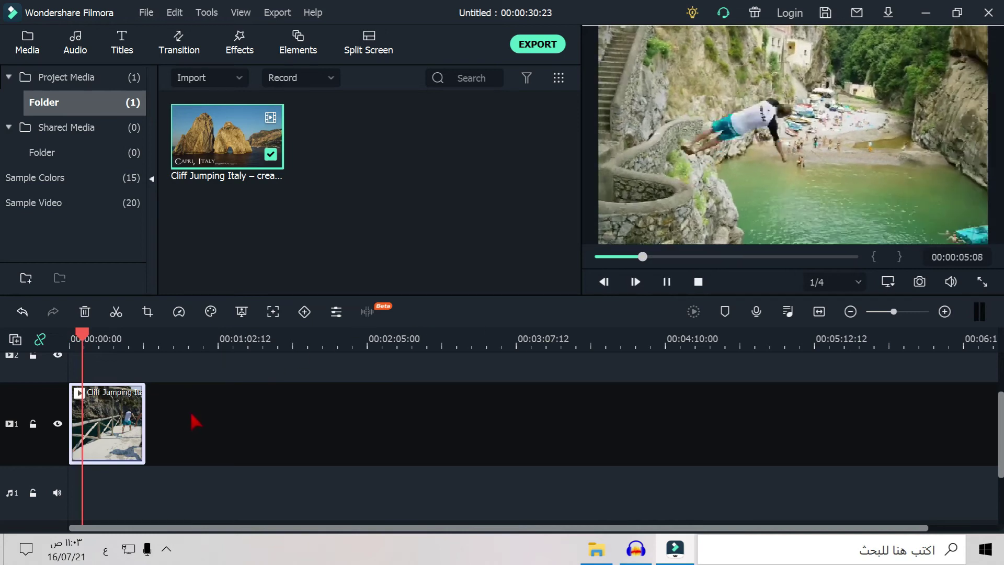
pyautogui.click(878, 98)
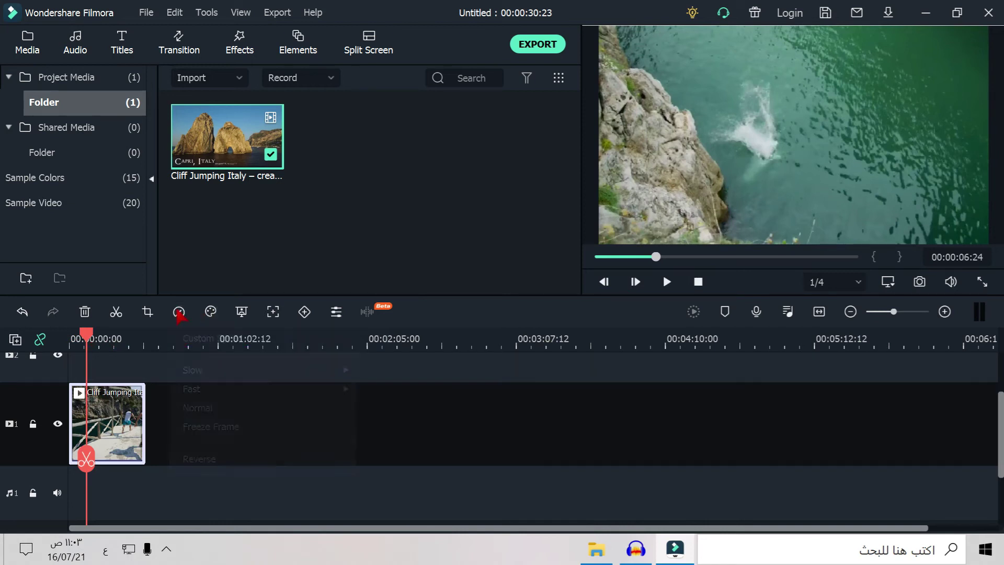
# Examine the clip's Custom Speed settings for speed, duration, reverse and ripple edit.
pyautogui.moveTo(179, 312)
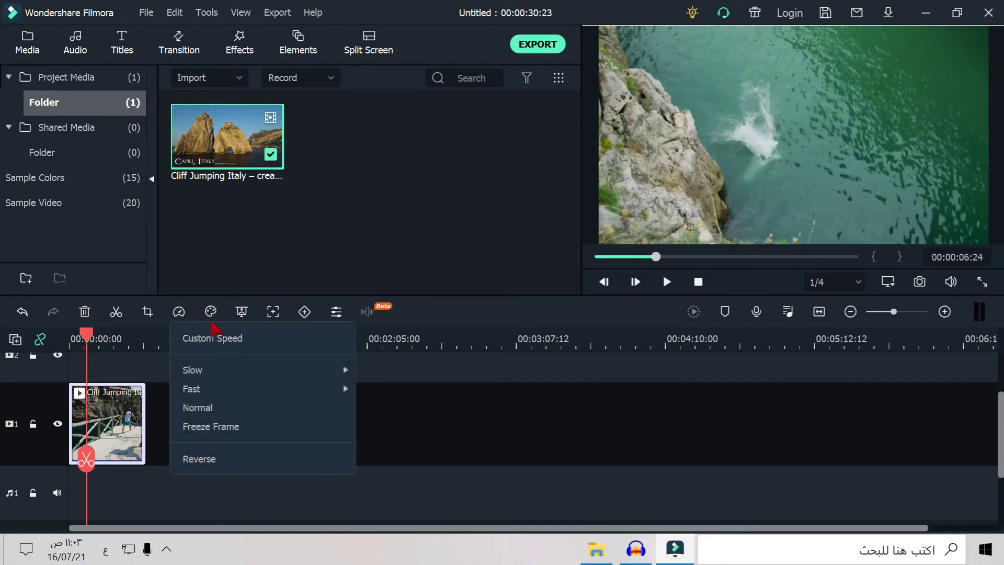
pyautogui.click(242, 339)
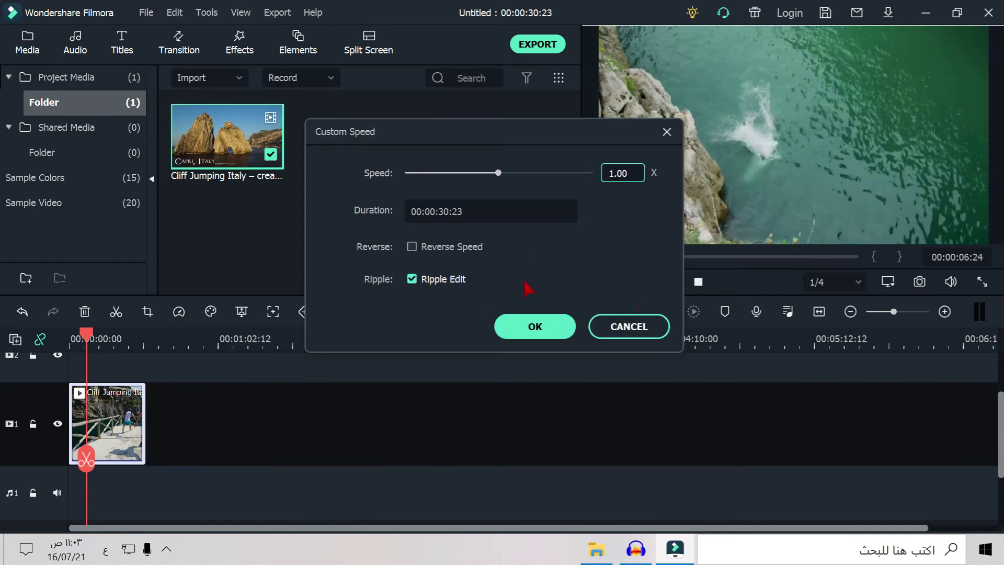
pyautogui.click(639, 327)
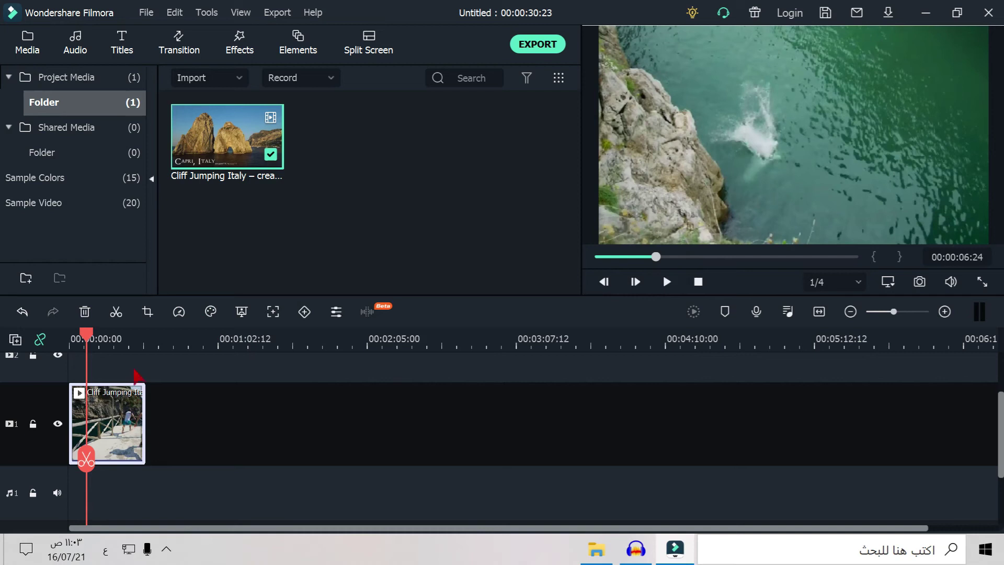
# Try the clip at 0.5x slow speed, play it from near the start, and undo back to the normal-speed clip.
pyautogui.click(178, 312)
pyautogui.moveTo(271, 376)
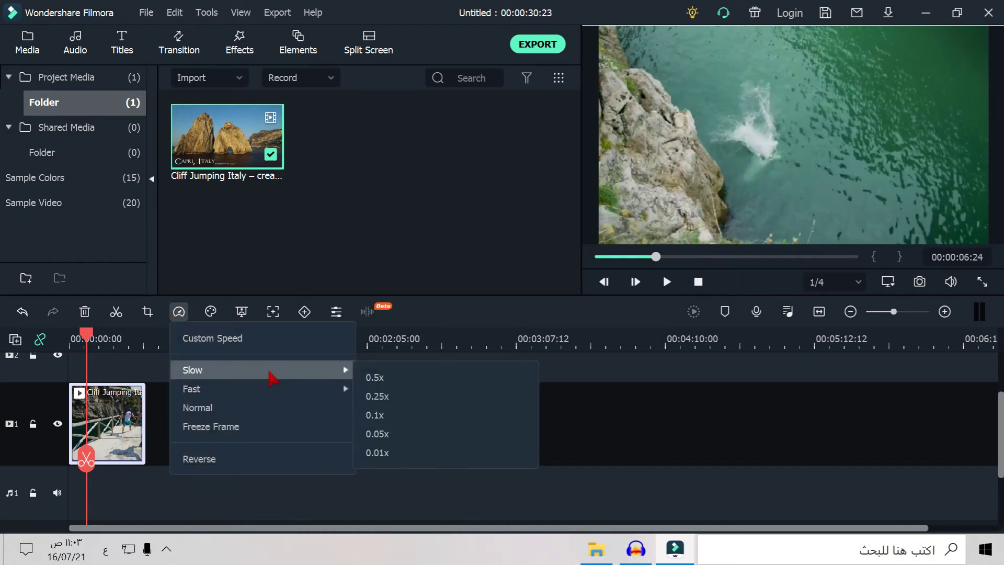
pyautogui.click(371, 378)
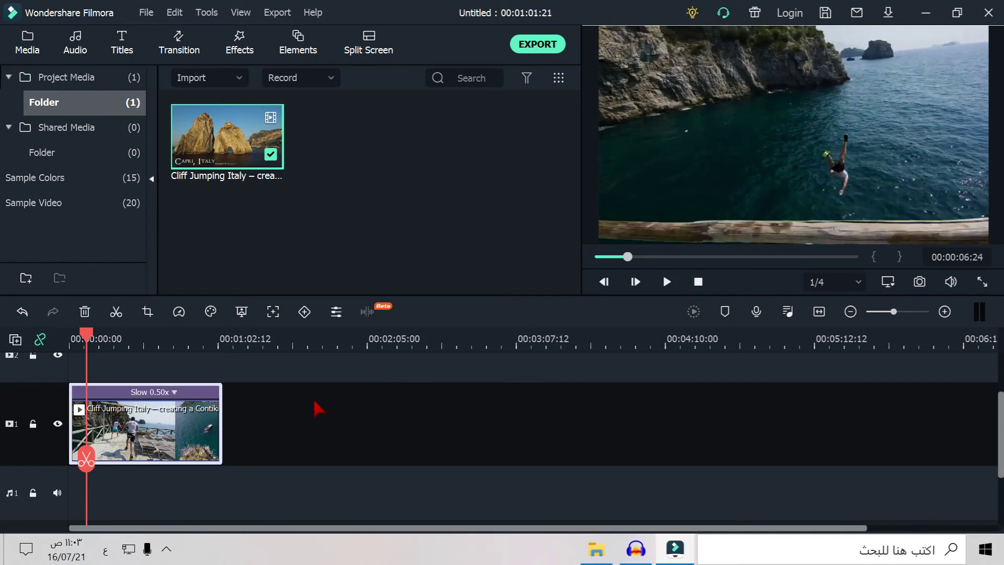
pyautogui.click(78, 339)
pyautogui.press('space')
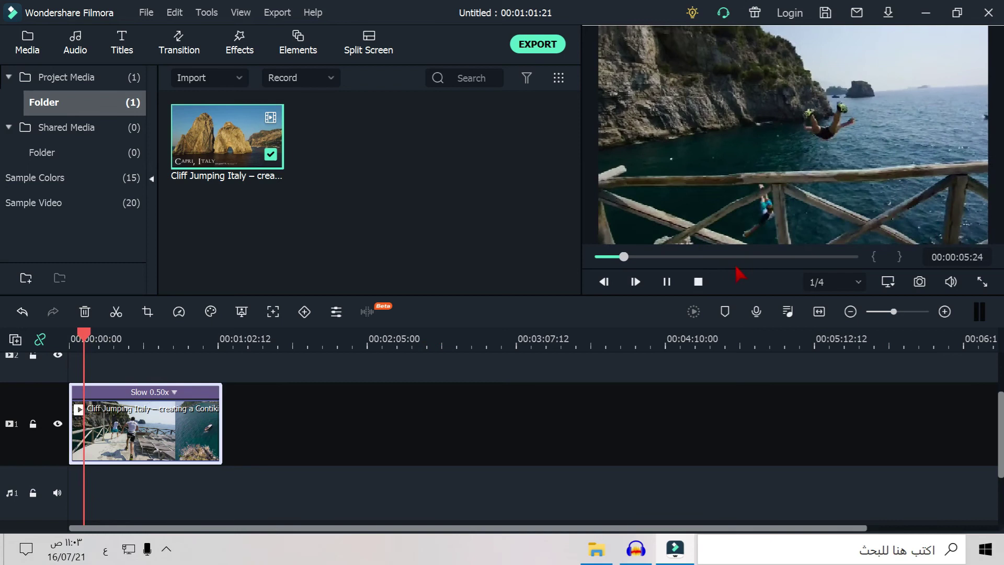
pyautogui.press('space')
pyautogui.press('Delete')
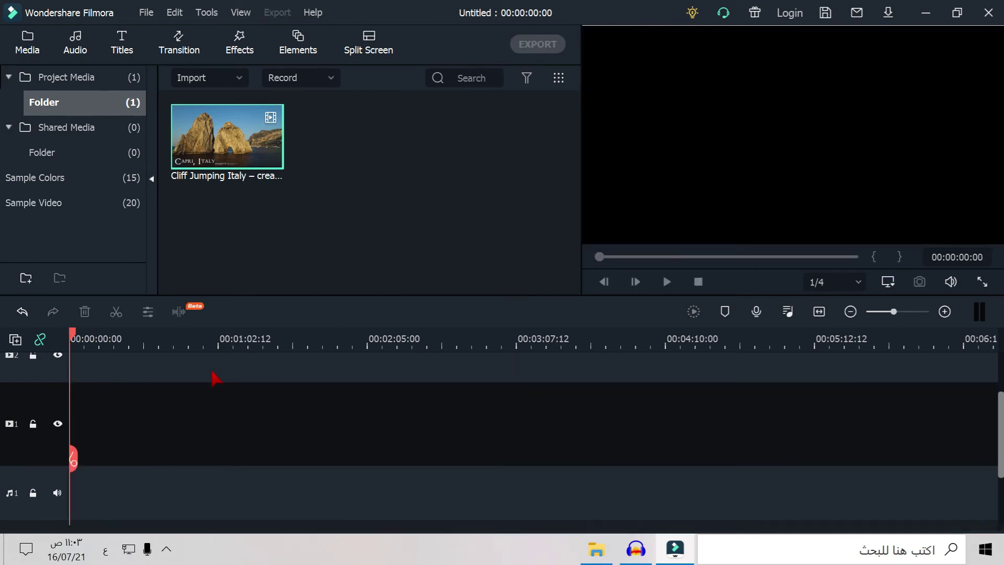
pyautogui.click(22, 312)
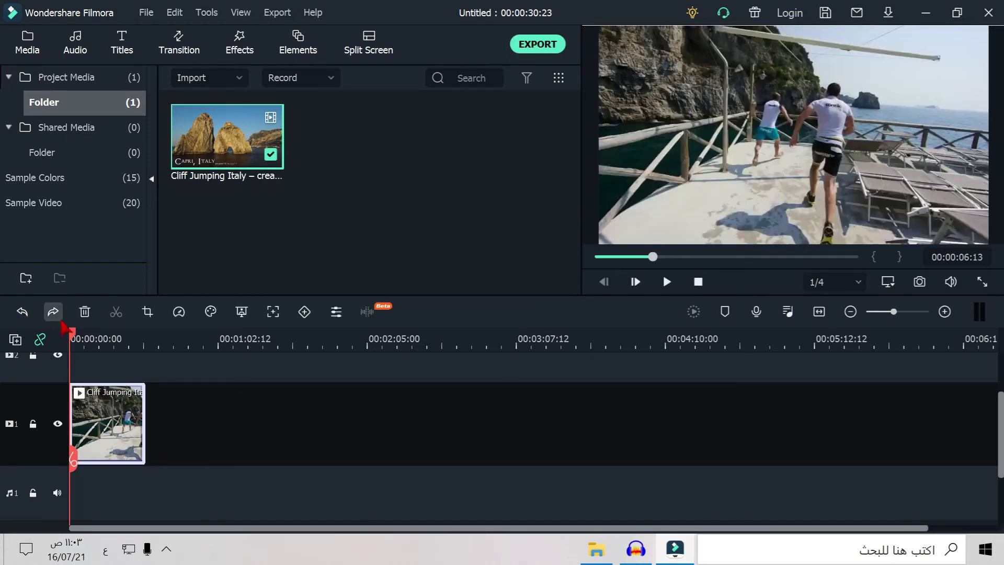
# Try the clip at 2x fast speed, play it from 00:00:01:08, and undo the speed change.
pyautogui.moveTo(69, 332); pyautogui.dragTo(74, 332)
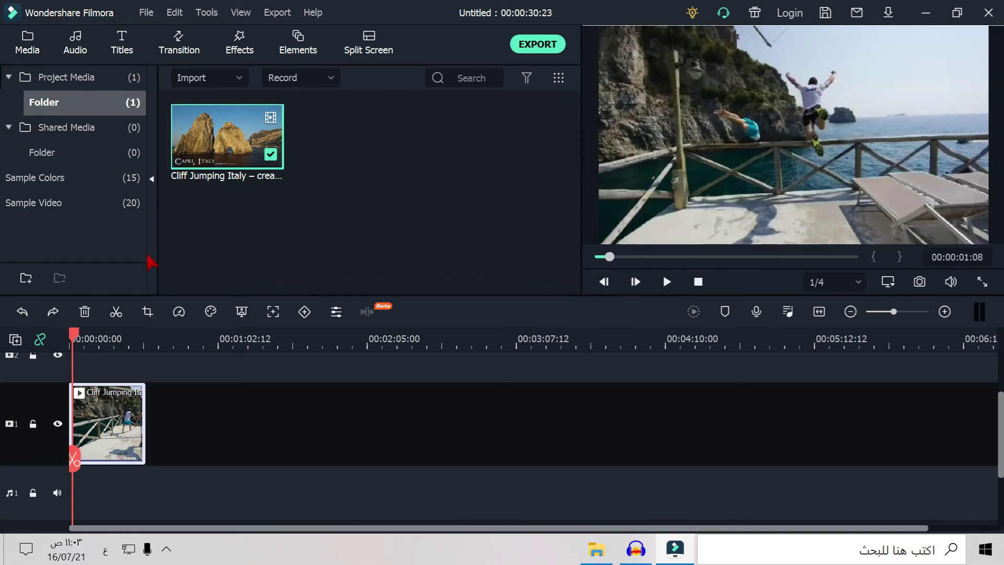
pyautogui.click(179, 311)
pyautogui.moveTo(230, 387)
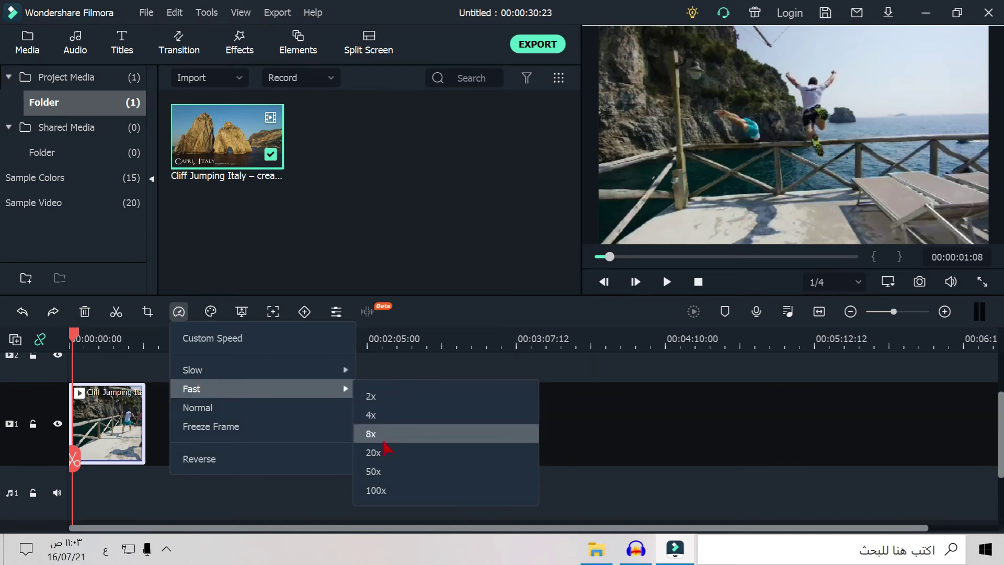
pyautogui.click(371, 396)
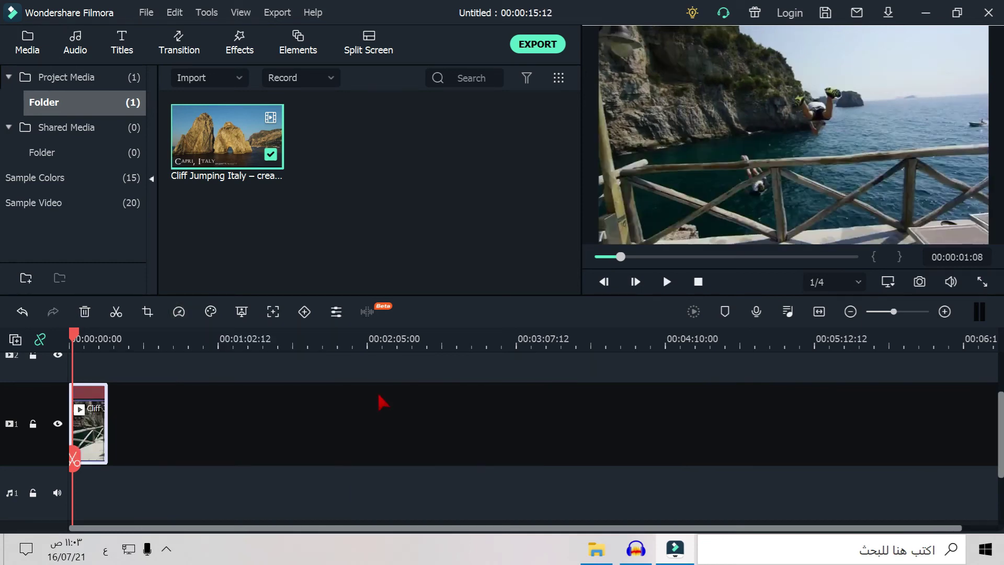
pyautogui.press('space')
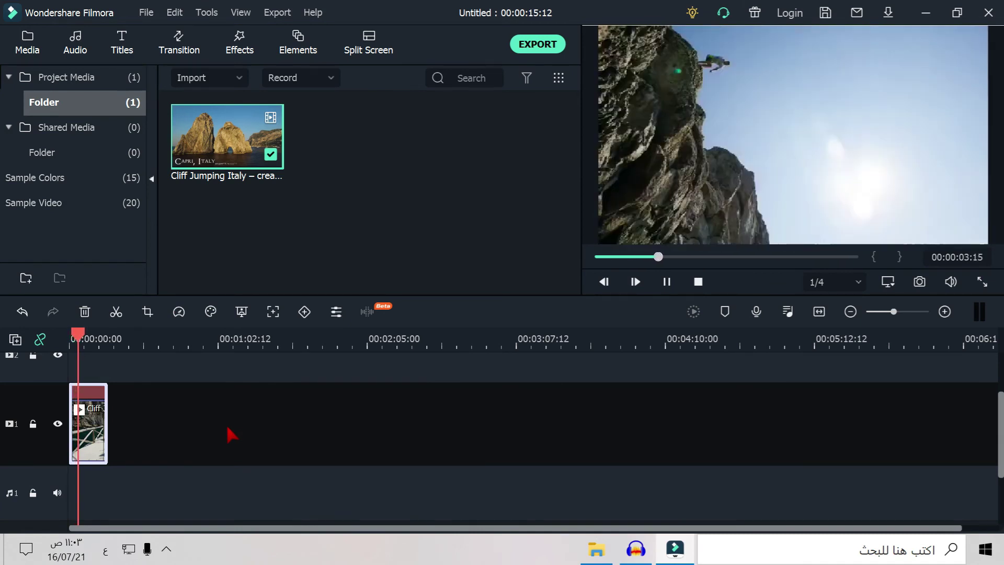
pyautogui.press('space')
pyautogui.hotkey('ctrl', 'z')
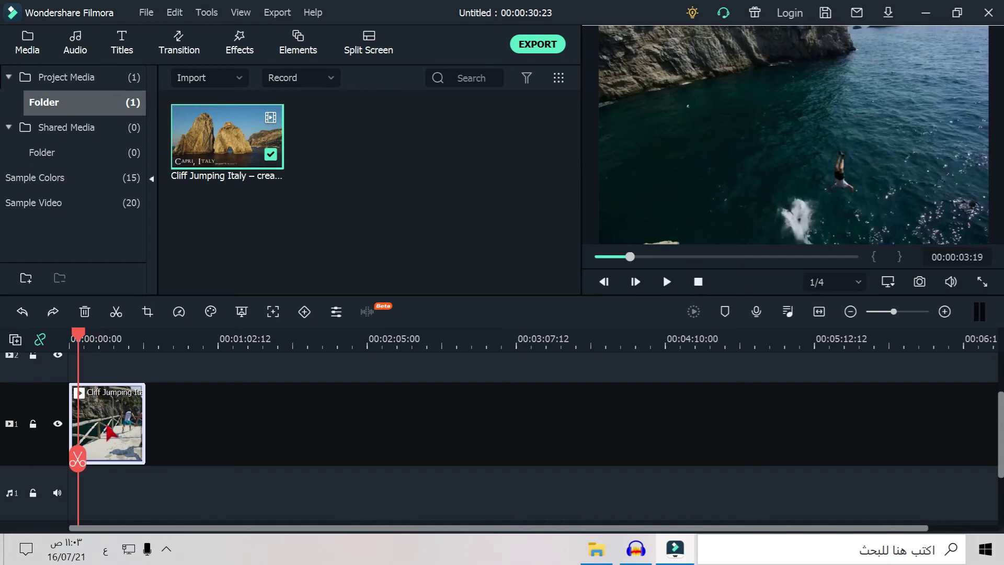
# Try a freeze frame in the clip at 00:00:03:19, play it from the beginning, and undo the freeze frame.
pyautogui.click(180, 312)
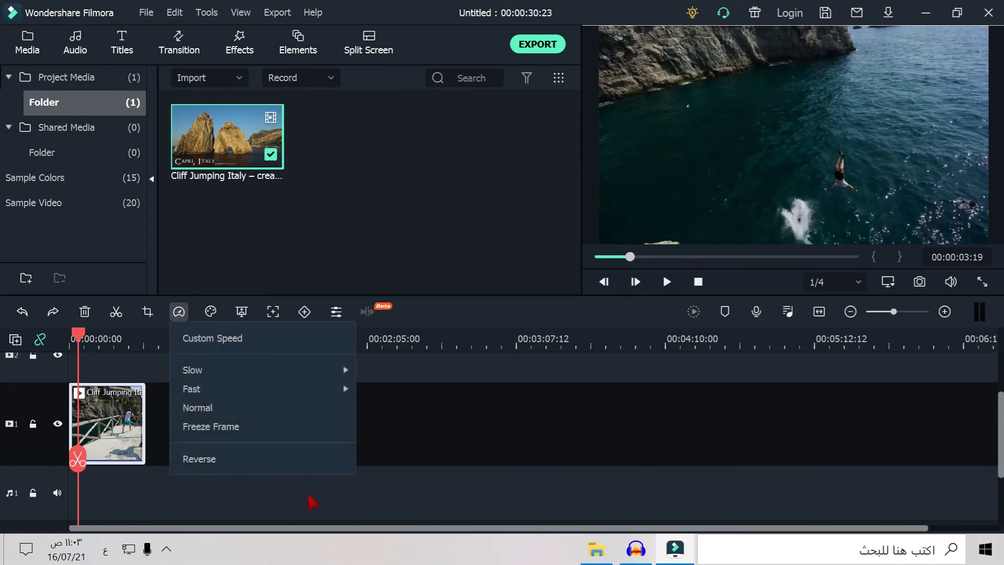
pyautogui.click(280, 437)
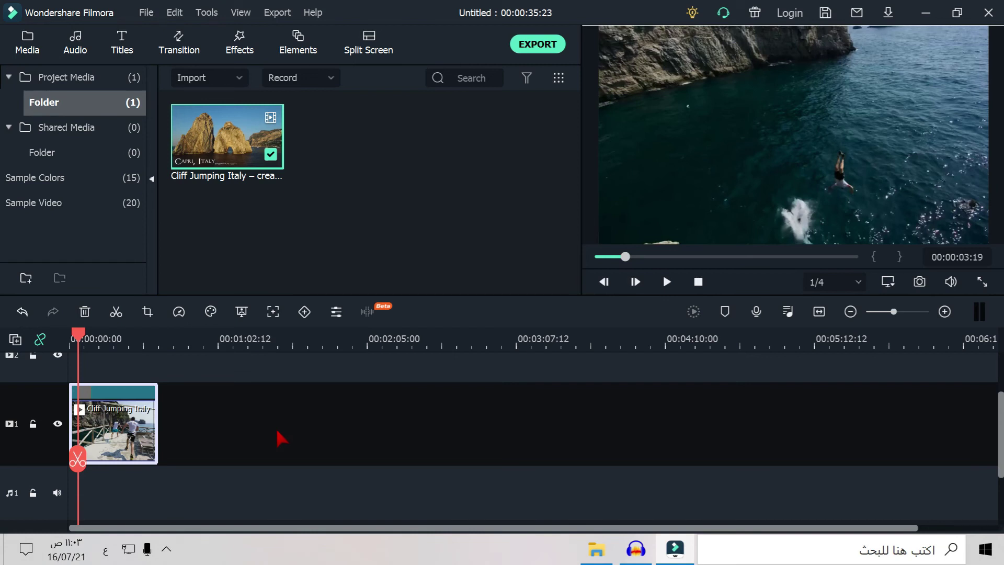
pyautogui.moveTo(80, 335); pyautogui.dragTo(70, 337)
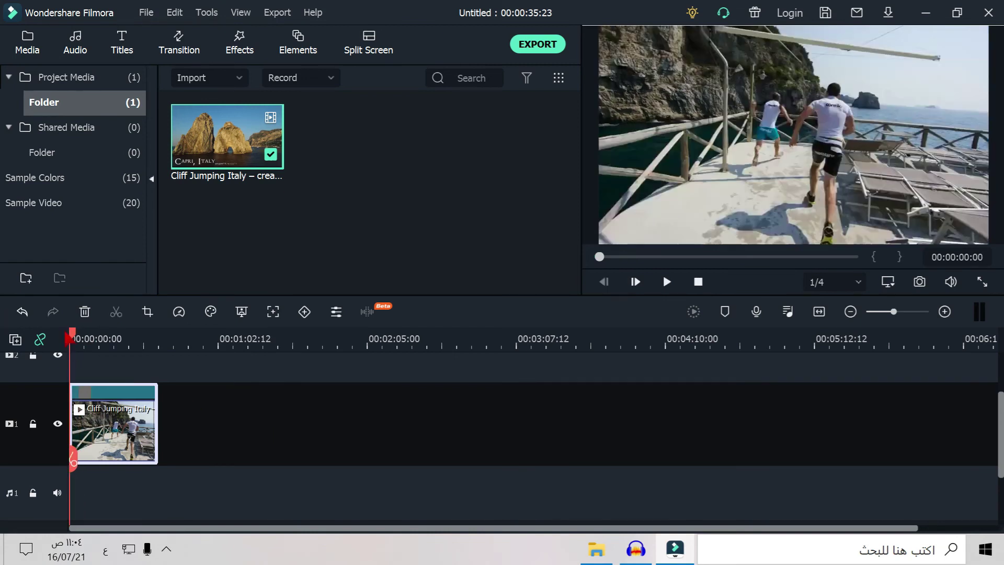
pyautogui.press('space')
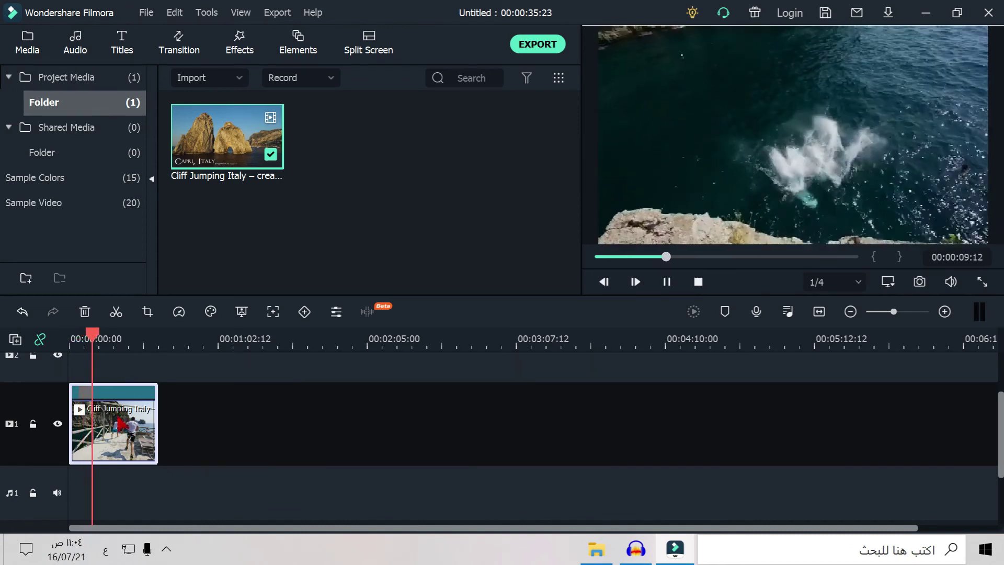
pyautogui.press('space')
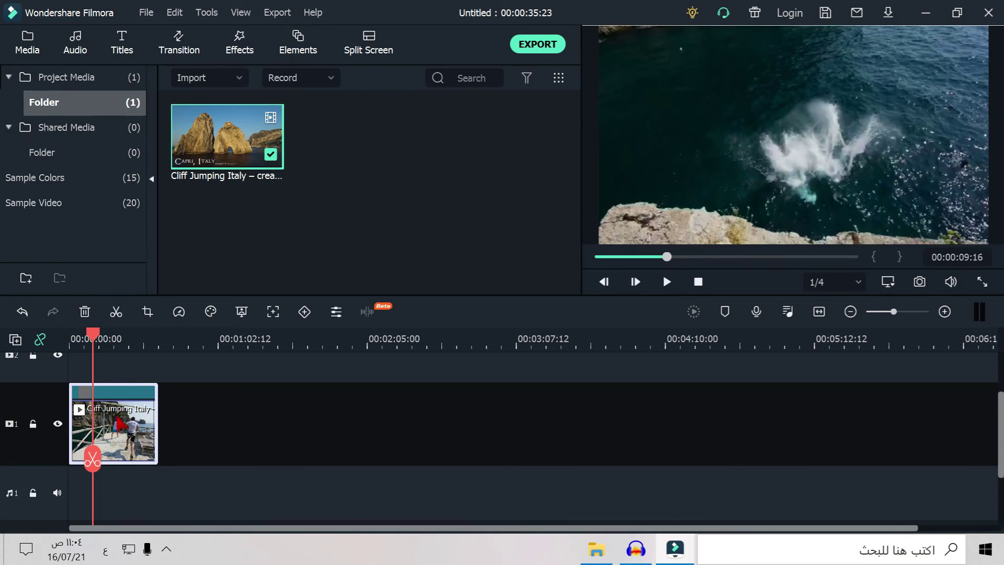
pyautogui.click(75, 392)
pyautogui.click(100, 400)
pyautogui.click(230, 431)
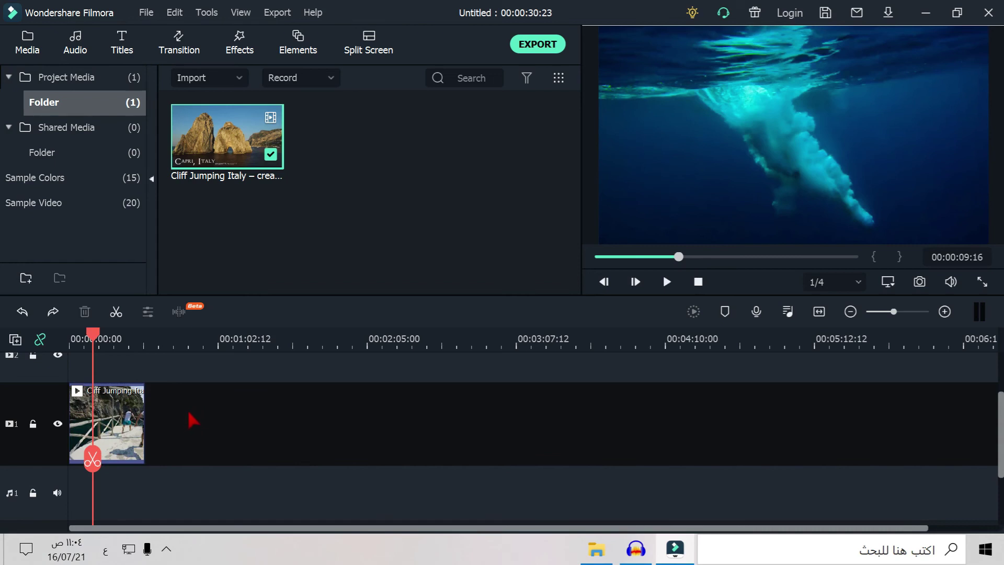
# Reverse the cliff-jumping clip, create its proxy file, and play the reversed clip from the beginning.
pyautogui.click(127, 409)
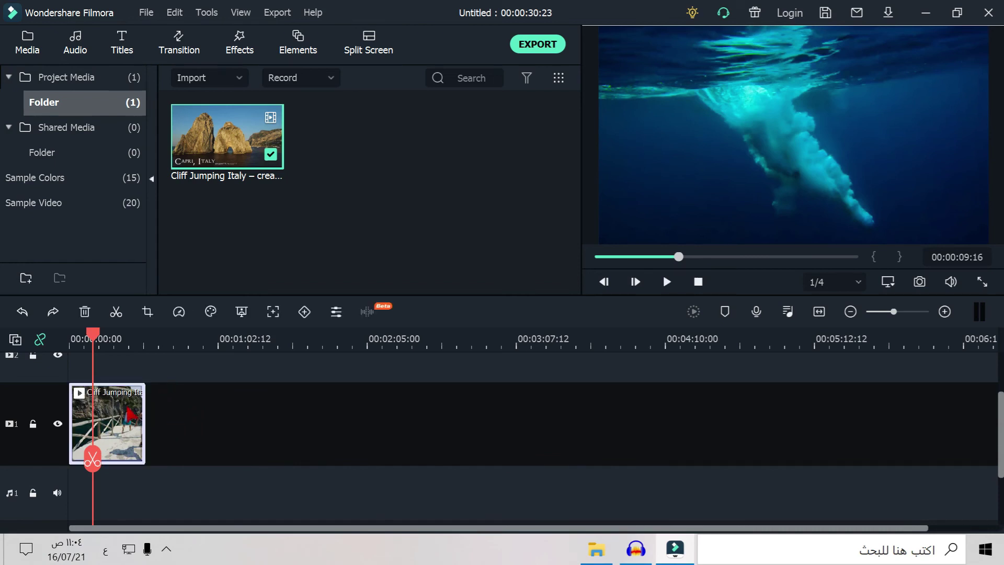
pyautogui.moveTo(92, 339)
pyautogui.mouseDown()
pyautogui.moveTo(60, 342)
pyautogui.moveTo(79, 344)
pyautogui.mouseUp()
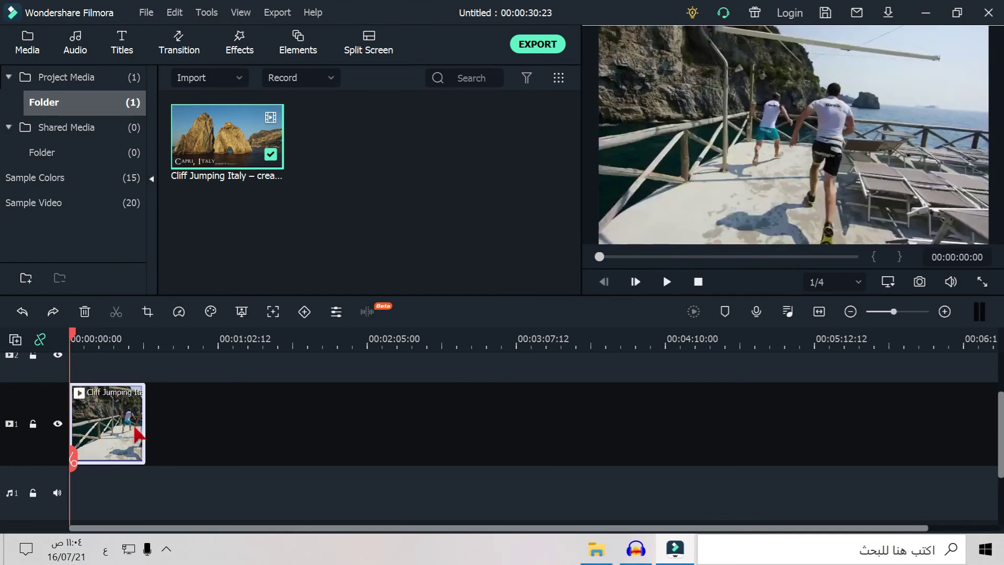
pyautogui.click(176, 318)
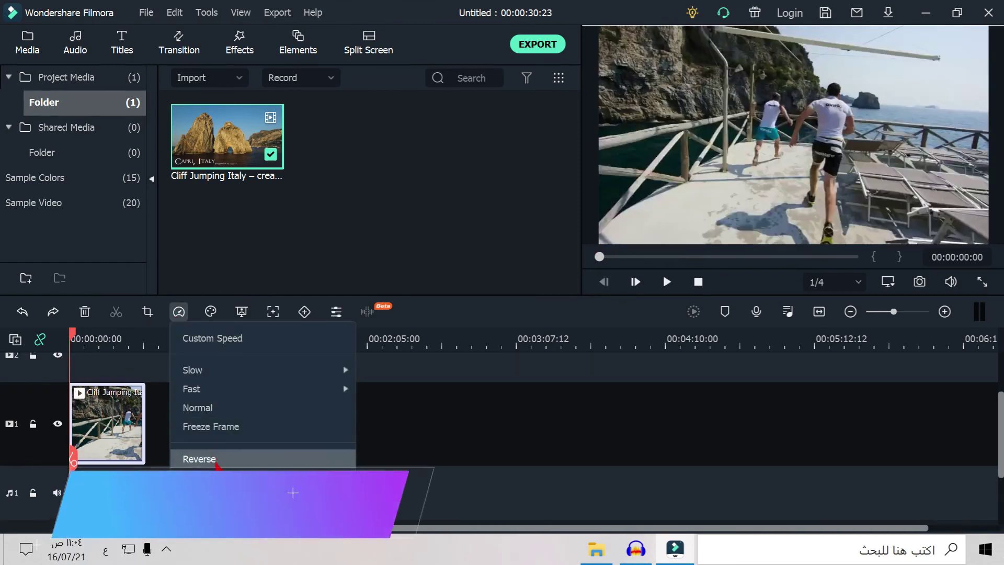
pyautogui.click(198, 455)
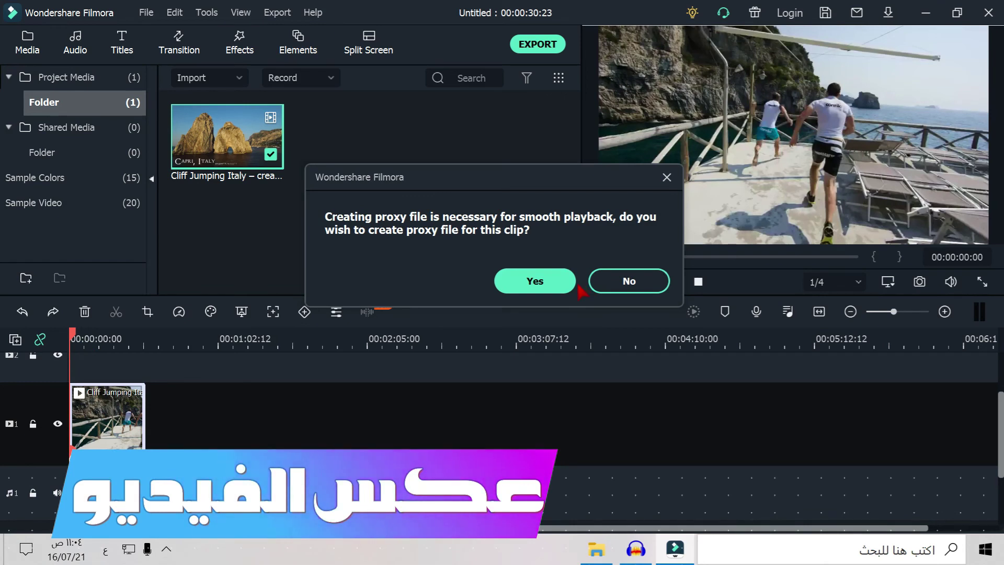
pyautogui.click(548, 288)
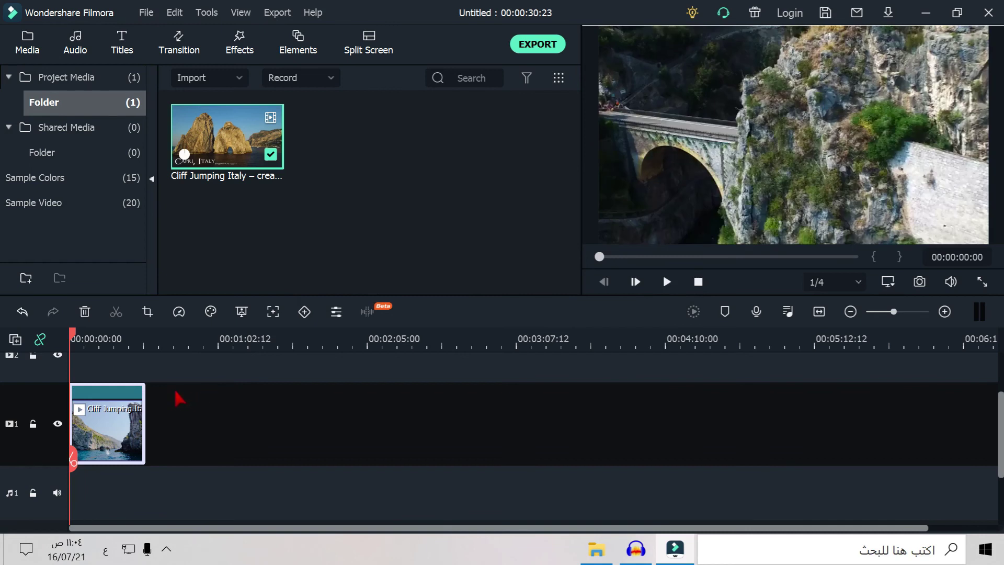
pyautogui.press('space')
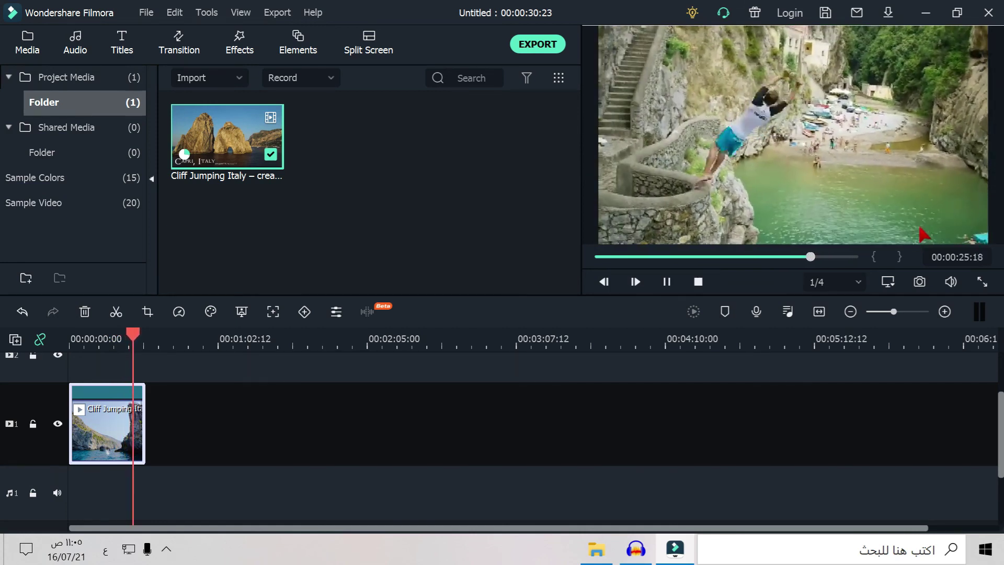
pyautogui.press('space')
# Delete the cliff-jumping clip from the timeline and place the desktop video "15 15" at the start of video track 1.
pyautogui.moveTo(267, 445); pyautogui.dragTo(2, 473)
pyautogui.press('Delete')
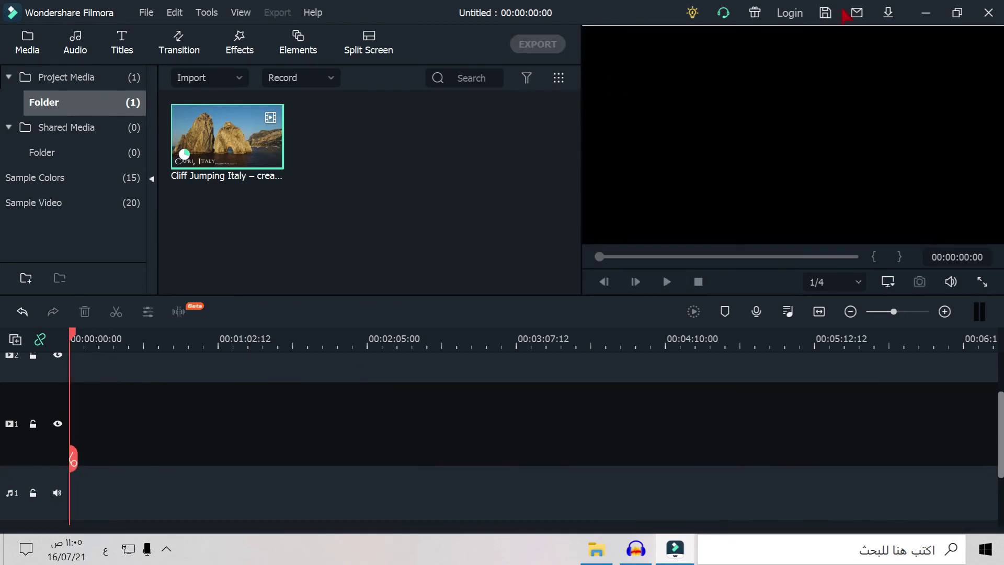
pyautogui.click(926, 14)
pyautogui.hotkey('alt', 'F4')
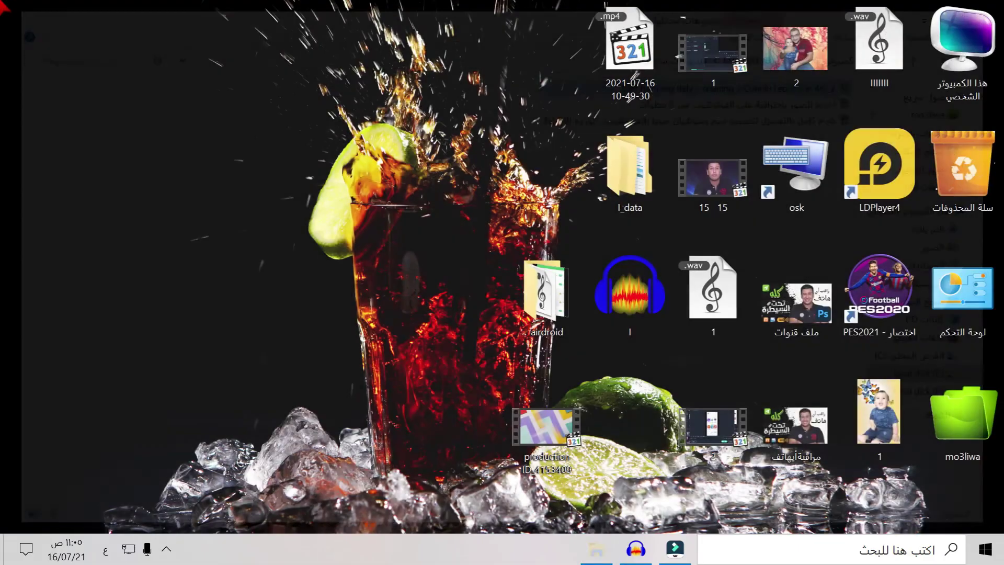
pyautogui.moveTo(714, 172); pyautogui.dragTo(78, 457)
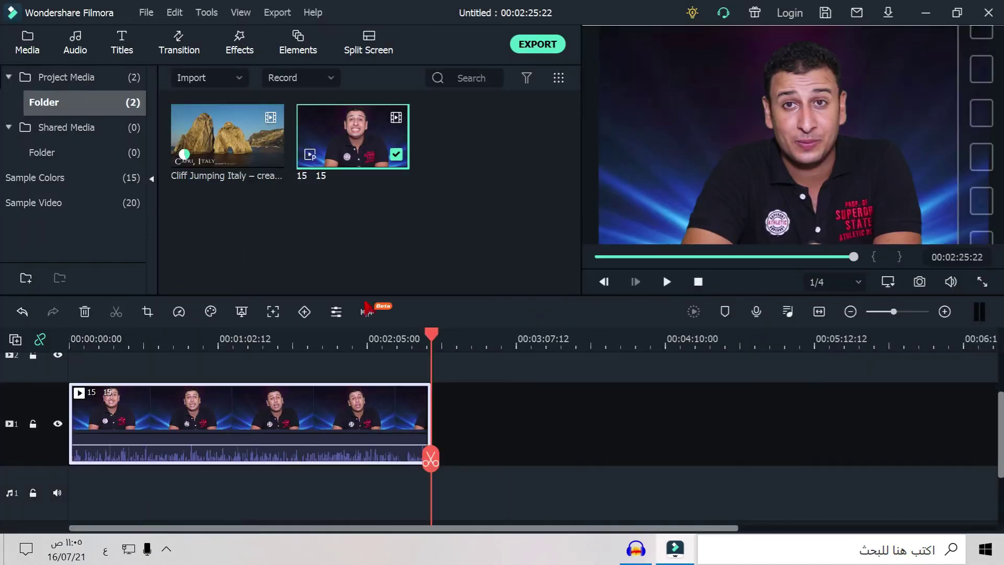
# Play the opening of the "15 15" clip from the beginning in its normal direction.
pyautogui.moveTo(441, 341); pyautogui.dragTo(2, 419)
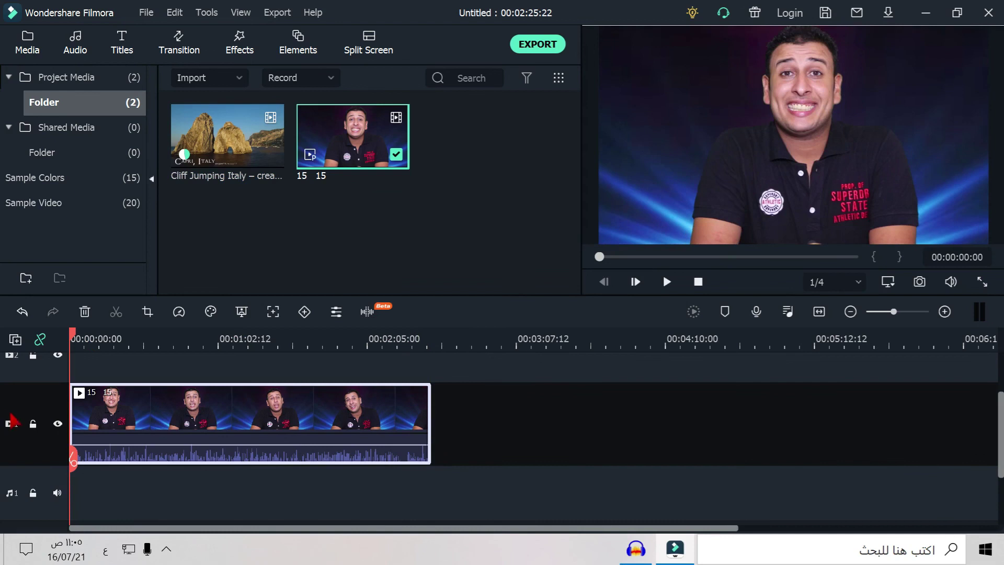
pyautogui.press('space')
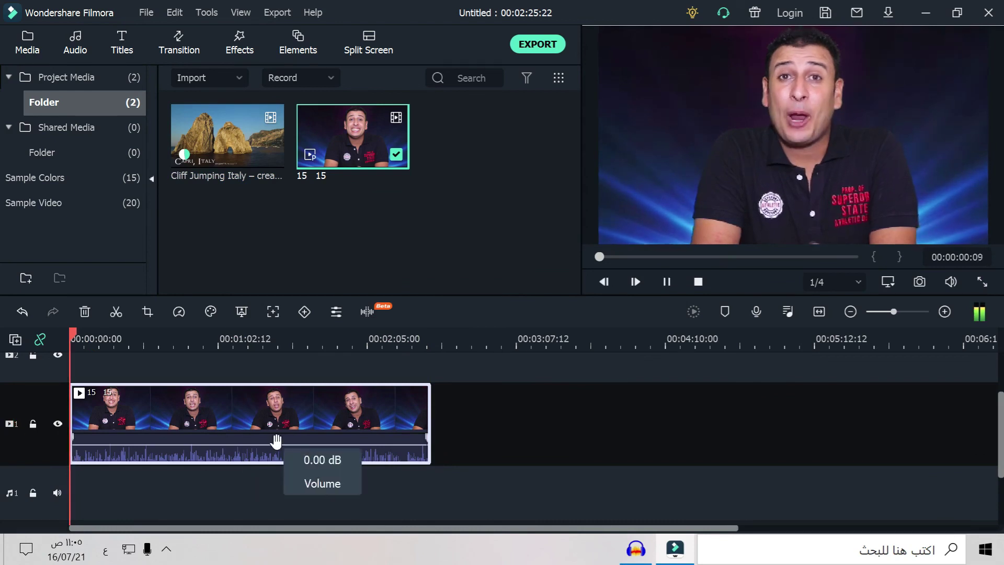
pyautogui.rightClick(189, 444)
pyautogui.click(112, 416)
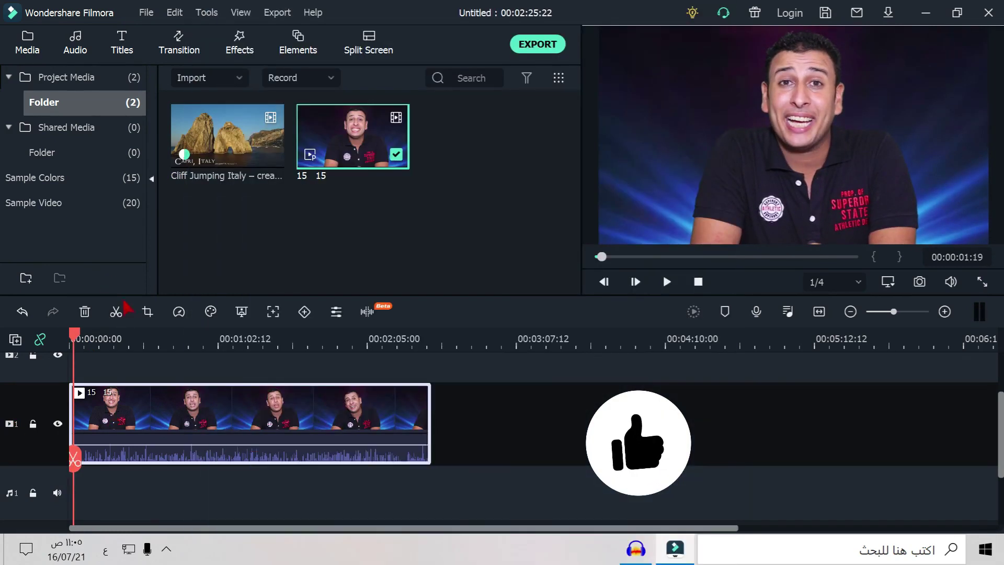
# Reverse the "15 15" clip and play its first few seconds.
pyautogui.click(179, 313)
pyautogui.click(199, 457)
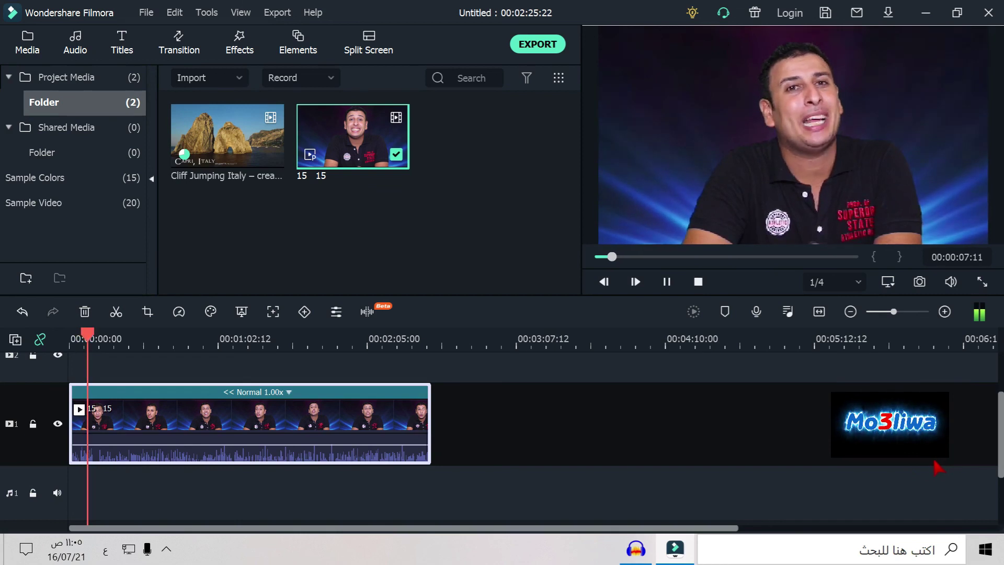
pyautogui.press('space')
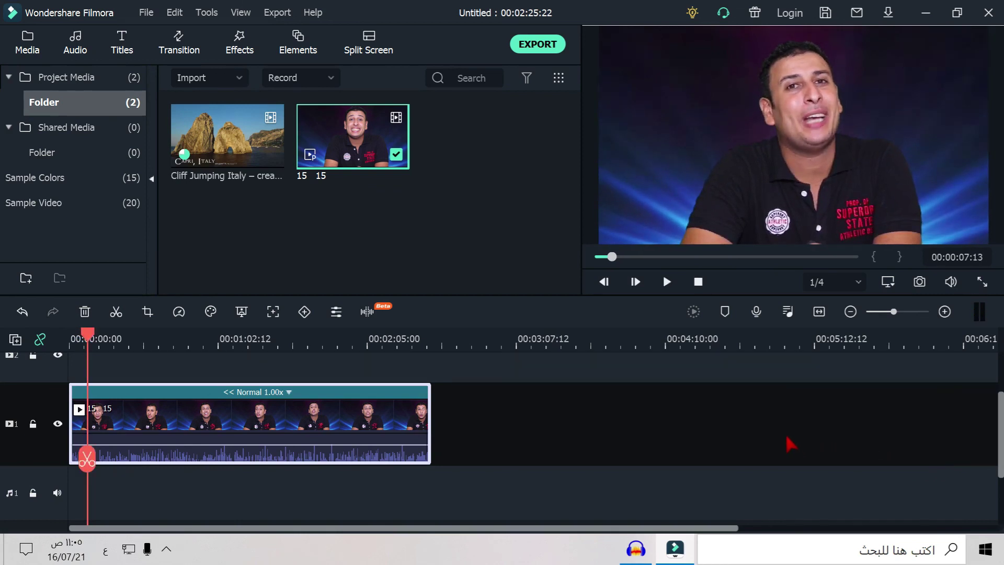